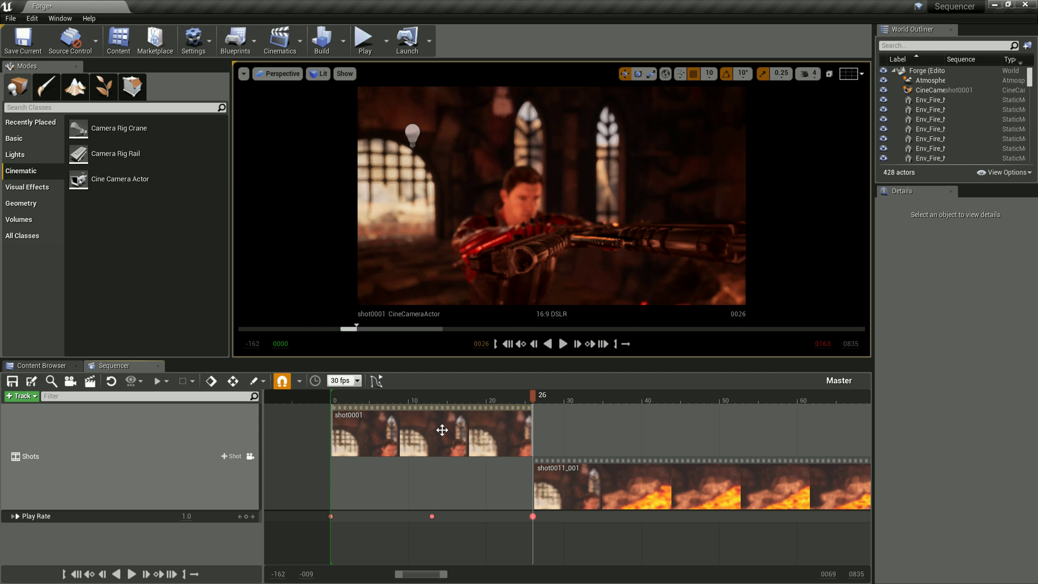
Create a new take of shot0001, saved as shot0001_002, replacing it in the master sequence
{"action": "right_click", "coordinate": [442, 429]}
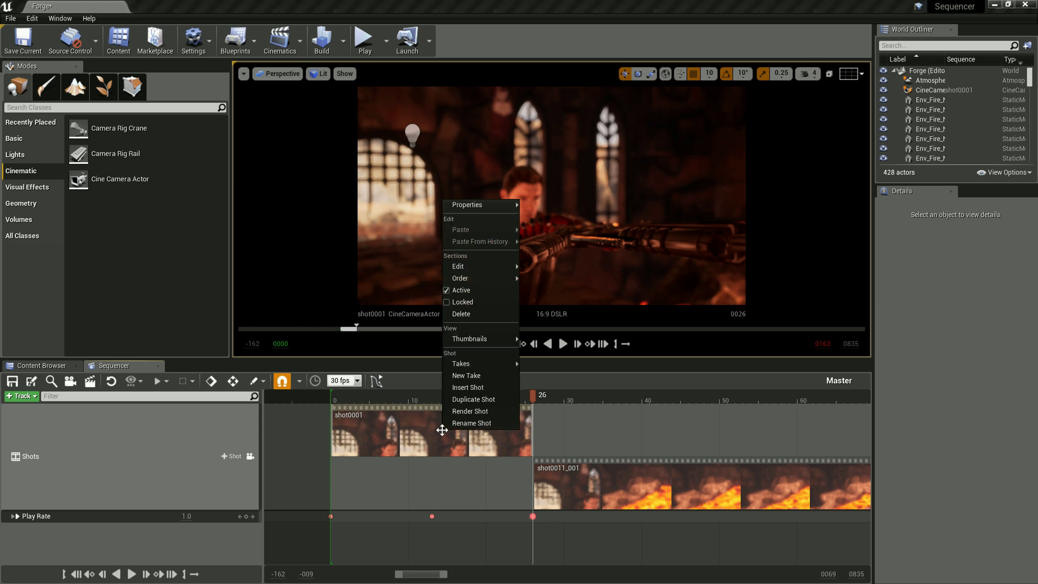
{"action": "left_click", "coordinate": [473, 381]}
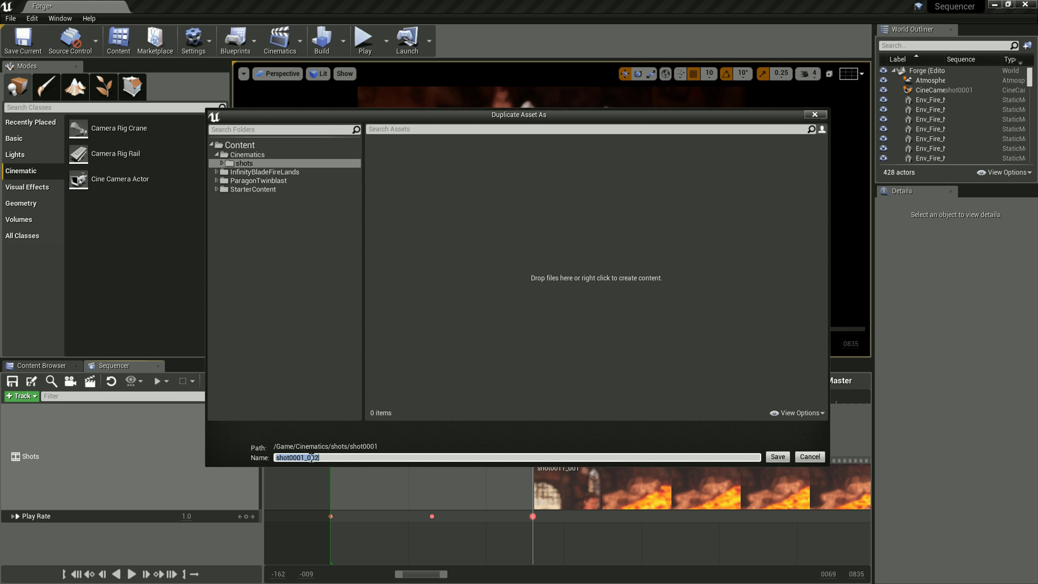
{"action": "left_click", "coordinate": [294, 459]}
{"action": "left_click_drag", "start_coordinate": [305, 458], "coordinate": [318, 459]}
{"action": "left_click", "coordinate": [381, 458]}
{"action": "mouse_move", "coordinate": [305, 457]}
{"action": "left_mouse_down"}
{"action": "mouse_move", "coordinate": [331, 459]}
{"action": "mouse_move", "coordinate": [275, 458]}
{"action": "left_mouse_up"}
{"action": "left_click", "coordinate": [340, 457]}
{"action": "left_click_drag", "start_coordinate": [305, 456], "coordinate": [292, 455]}
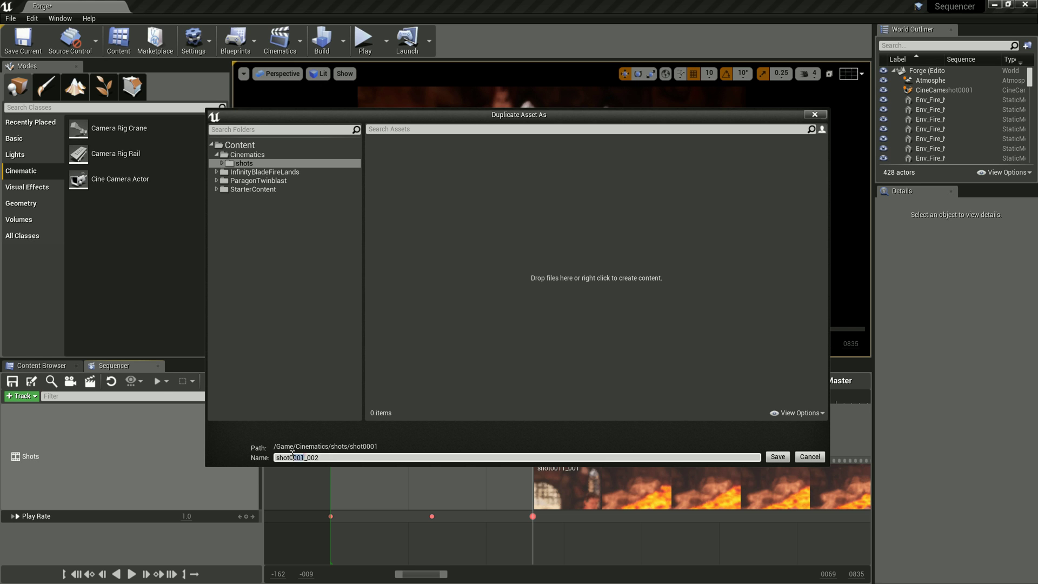
{"action": "left_click", "coordinate": [325, 457]}
{"action": "left_click", "coordinate": [777, 457]}
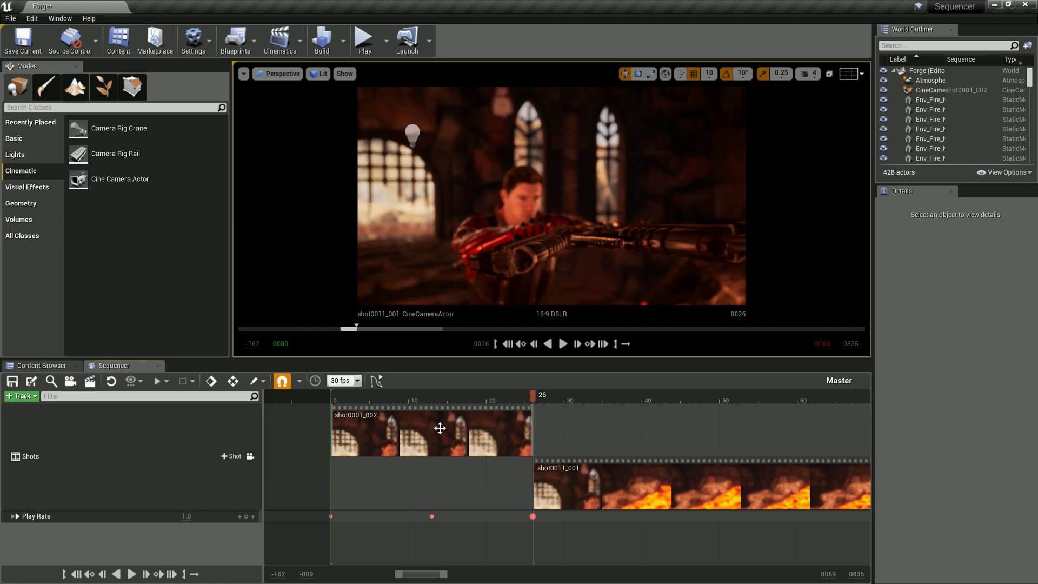
Step into the shot0001_002 take and split the level into two side-by-side viewports
{"action": "double_click", "coordinate": [427, 433]}
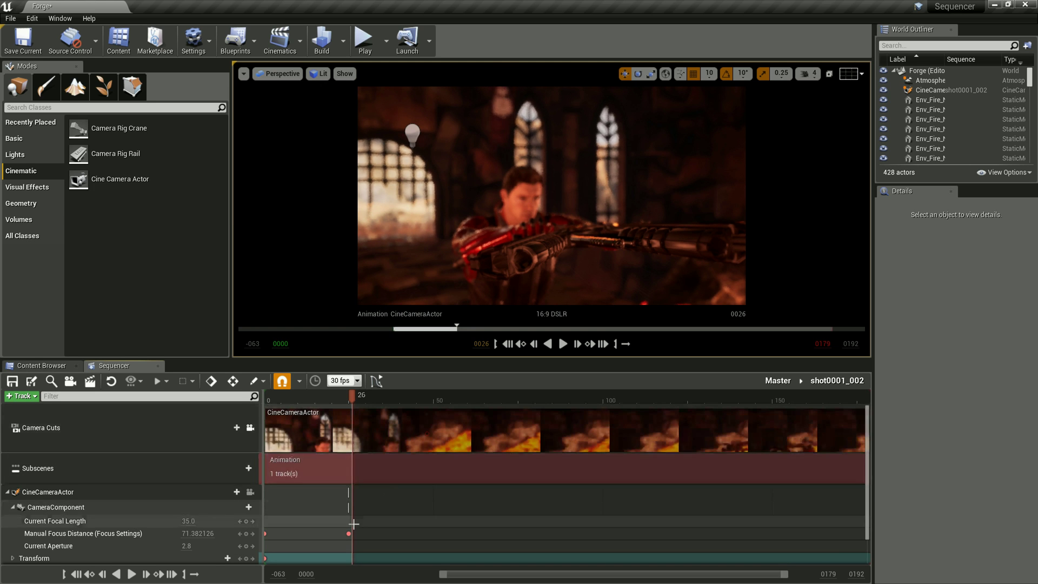
{"action": "left_click", "coordinate": [250, 491]}
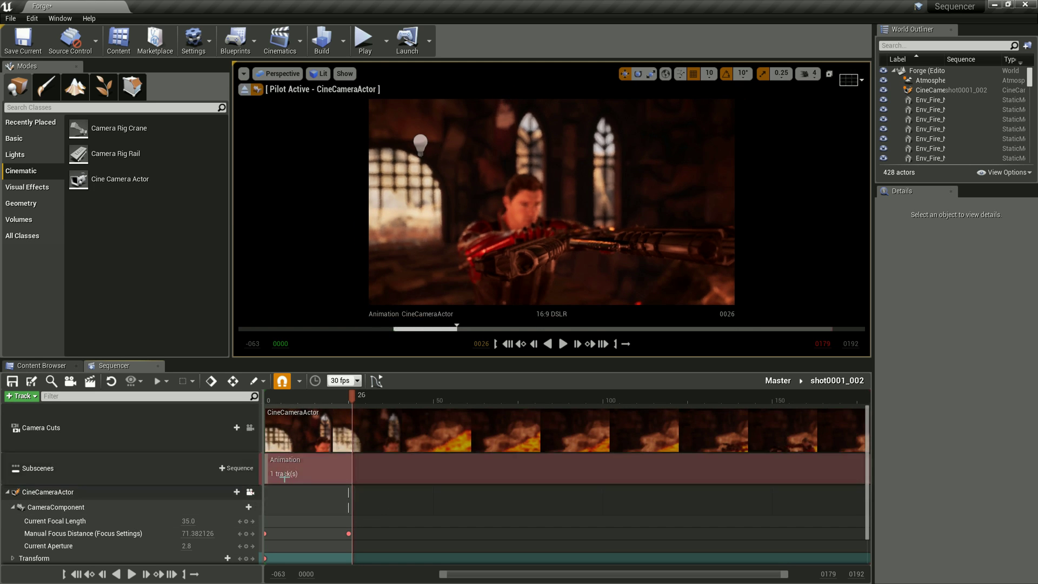
{"action": "left_click", "coordinate": [829, 73]}
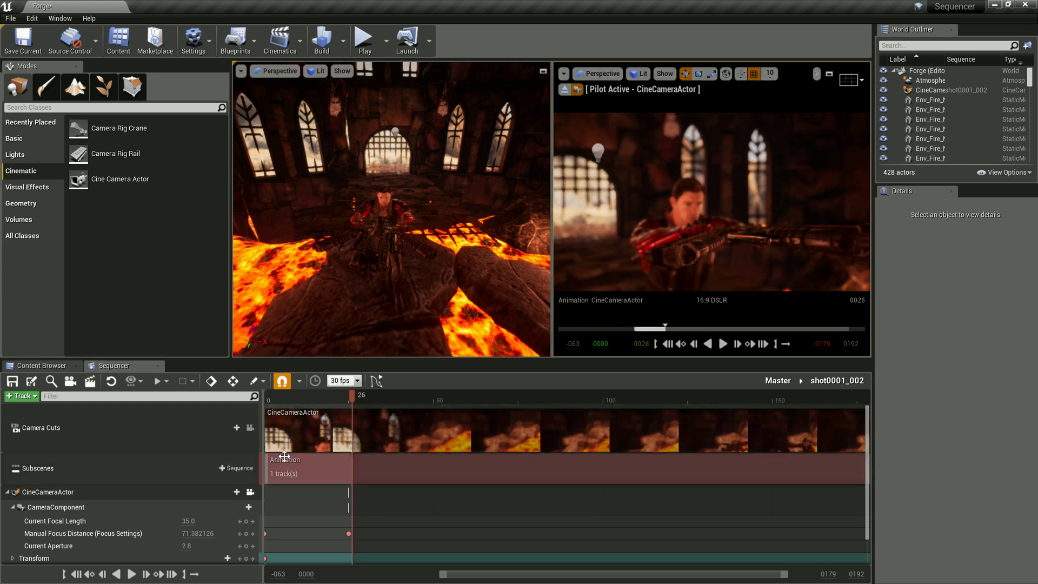
{"action": "left_click", "coordinate": [250, 492]}
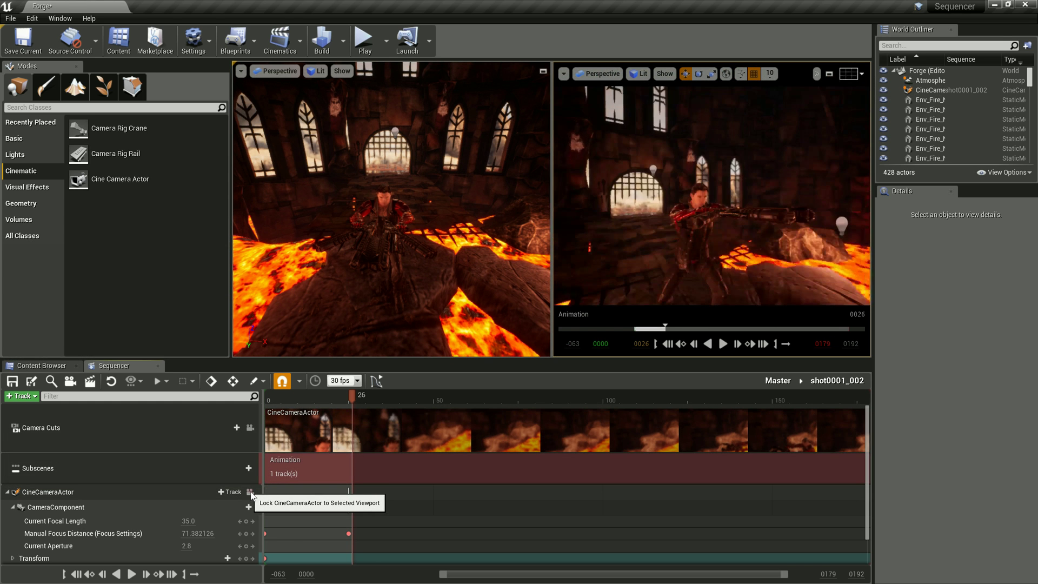
Stop piloting the CineCameraActor and pull the left view back for a wider forge view
{"action": "left_click", "coordinate": [250, 492]}
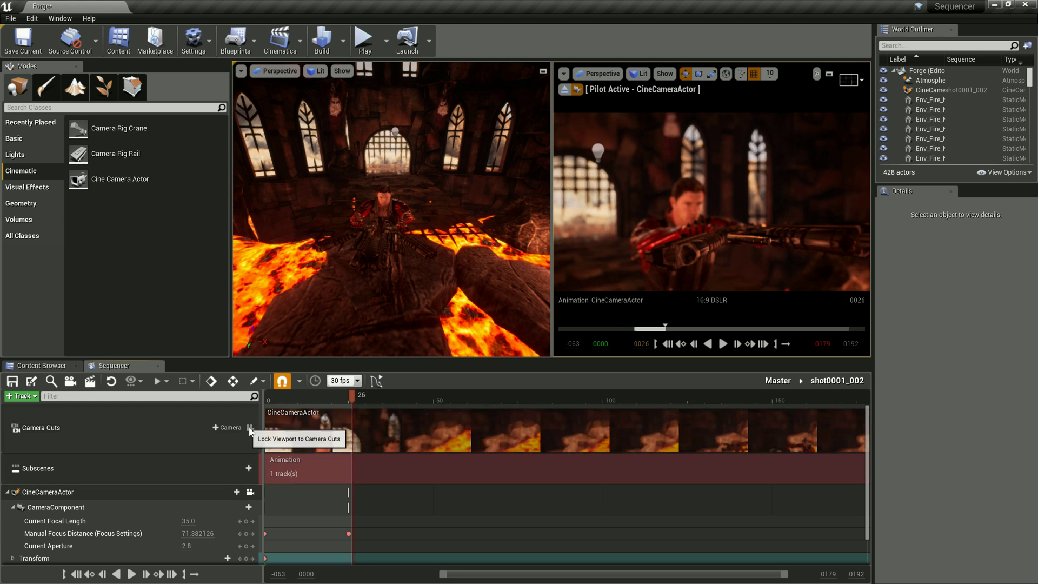
{"action": "left_click", "coordinate": [251, 493]}
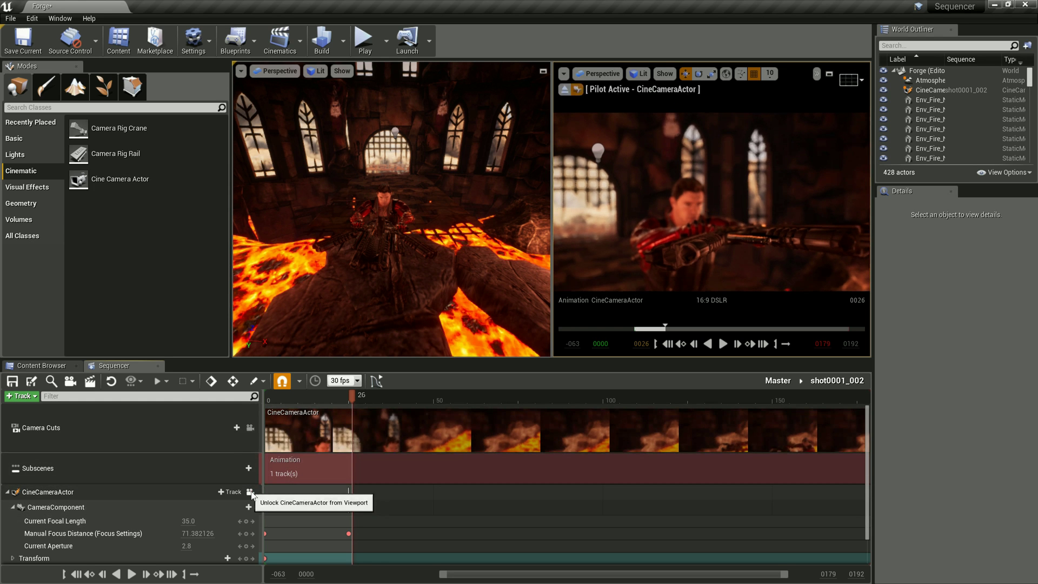
{"action": "left_click", "coordinate": [251, 493]}
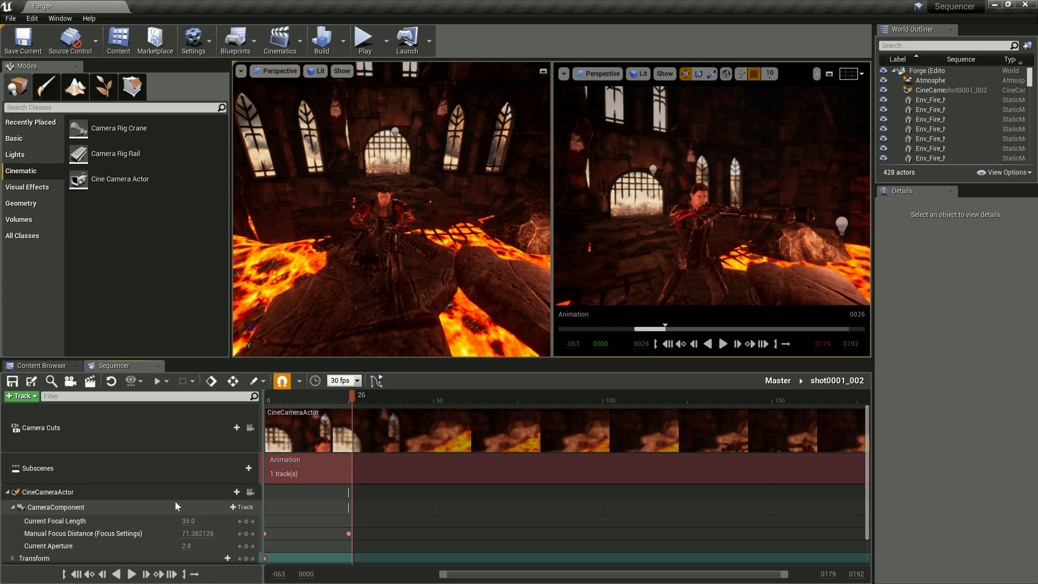
{"action": "mouse_move", "coordinate": [332, 280]}
{"action": "left_mouse_down"}
{"action": "mouse_move", "coordinate": [451, 220]}
{"action": "mouse_move", "coordinate": [359, 296]}
{"action": "left_mouse_up"}
Pilot the CineCameraActor and reframe the character centred with the arched window behind him
{"action": "left_click", "coordinate": [358, 296]}
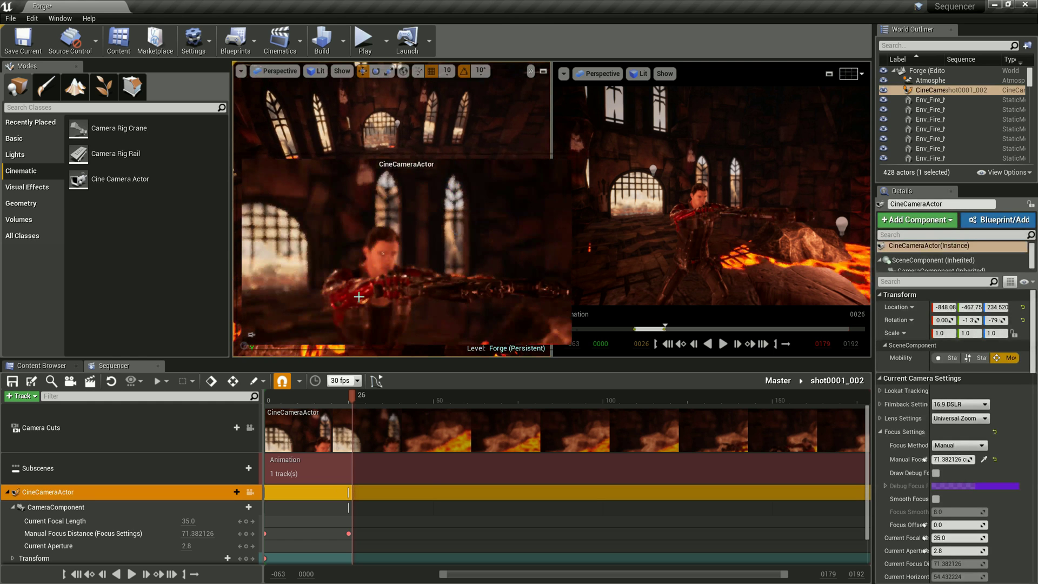
{"action": "left_click", "coordinate": [249, 491]}
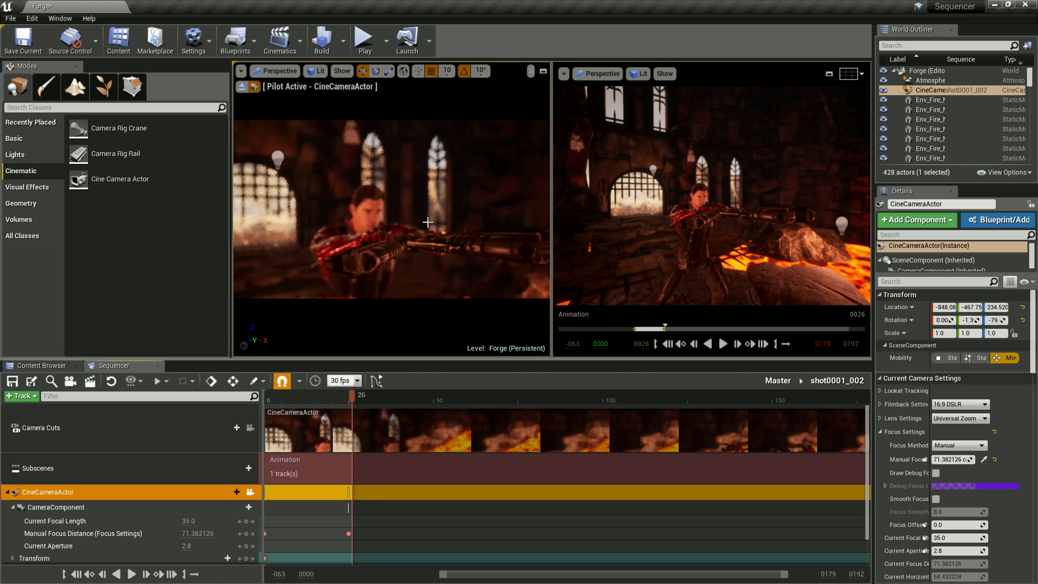
{"action": "mouse_move", "coordinate": [427, 222]}
{"action": "right_mouse_down"}
{"action": "mouse_move", "coordinate": [323, 231]}
{"action": "mouse_move", "coordinate": [436, 224]}
{"action": "right_mouse_up"}
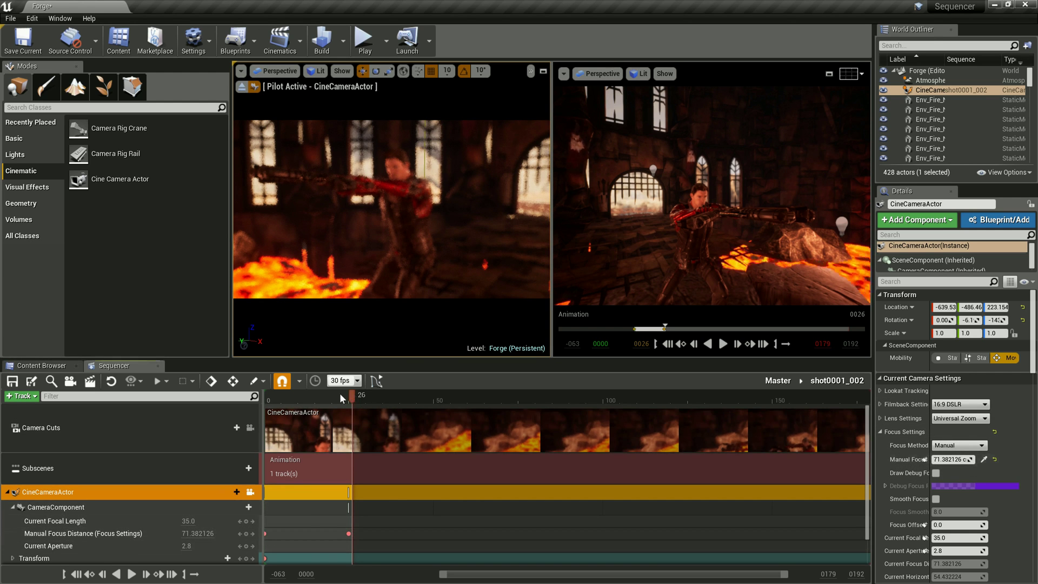
{"action": "mouse_move", "coordinate": [340, 394]}
{"action": "left_mouse_down"}
{"action": "mouse_move", "coordinate": [272, 403]}
{"action": "mouse_move", "coordinate": [348, 411]}
{"action": "left_mouse_up"}
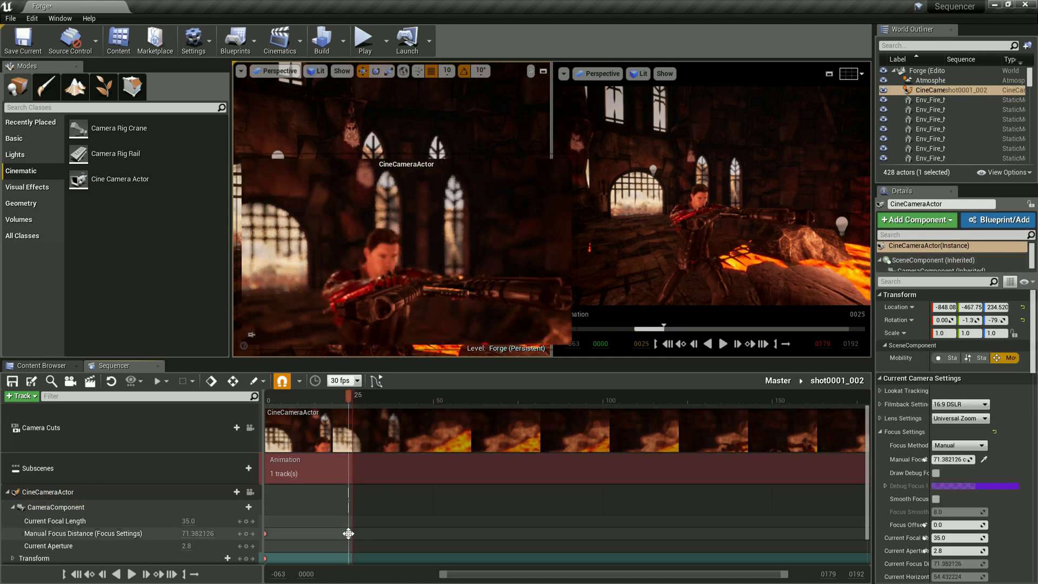
{"action": "left_click", "coordinate": [349, 534]}
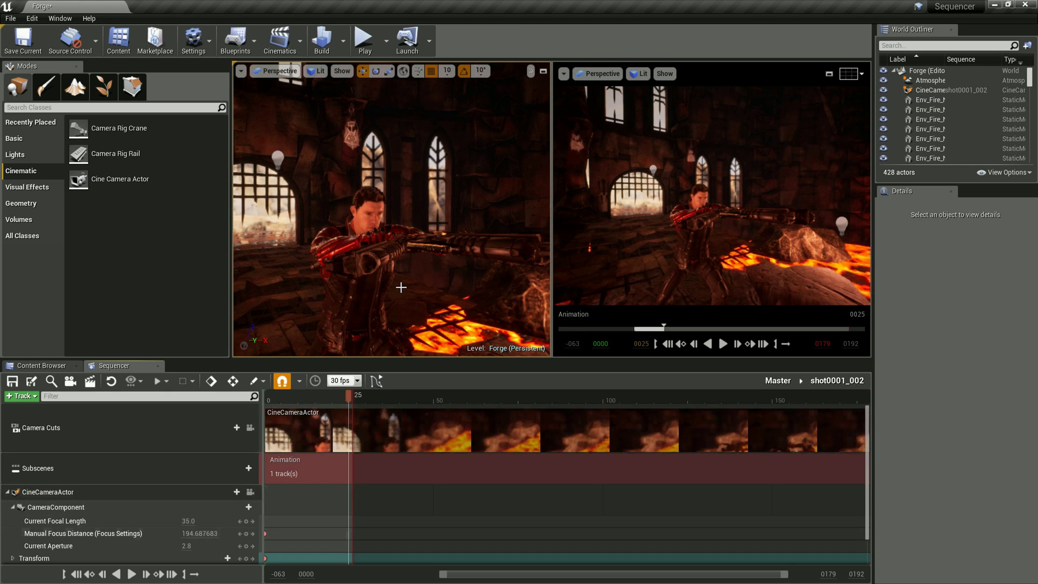
{"action": "left_click", "coordinate": [250, 492]}
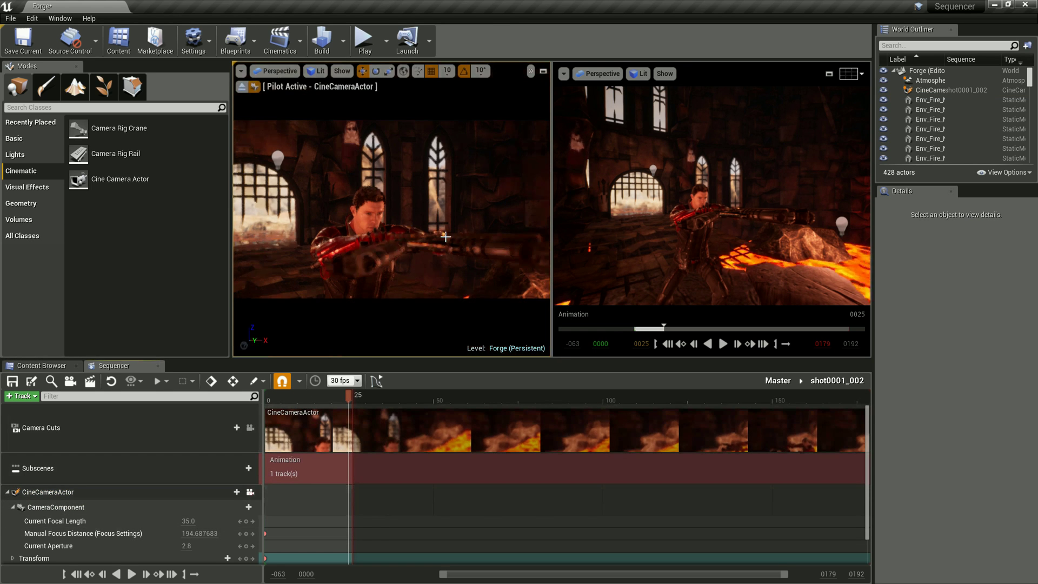
{"action": "mouse_move", "coordinate": [336, 215]}
{"action": "right_mouse_down"}
{"action": "mouse_move", "coordinate": [355, 215]}
{"action": "mouse_move", "coordinate": [387, 164]}
{"action": "mouse_move", "coordinate": [368, 161]}
{"action": "mouse_move", "coordinate": [371, 152]}
{"action": "right_mouse_up"}
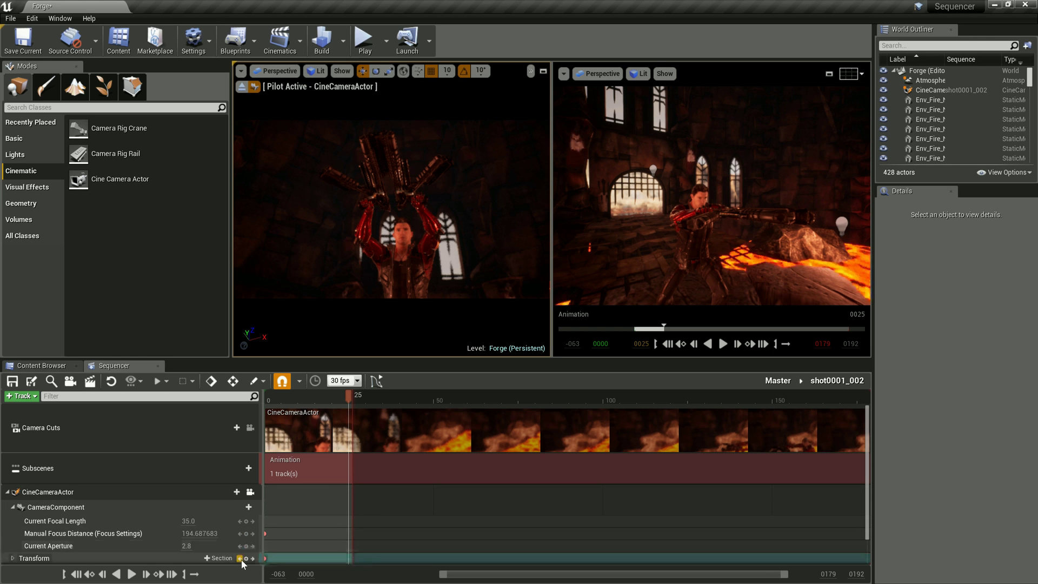
Key the camera's Transform at frame 25, then go back to the Master sequence
{"action": "left_click", "coordinate": [246, 558]}
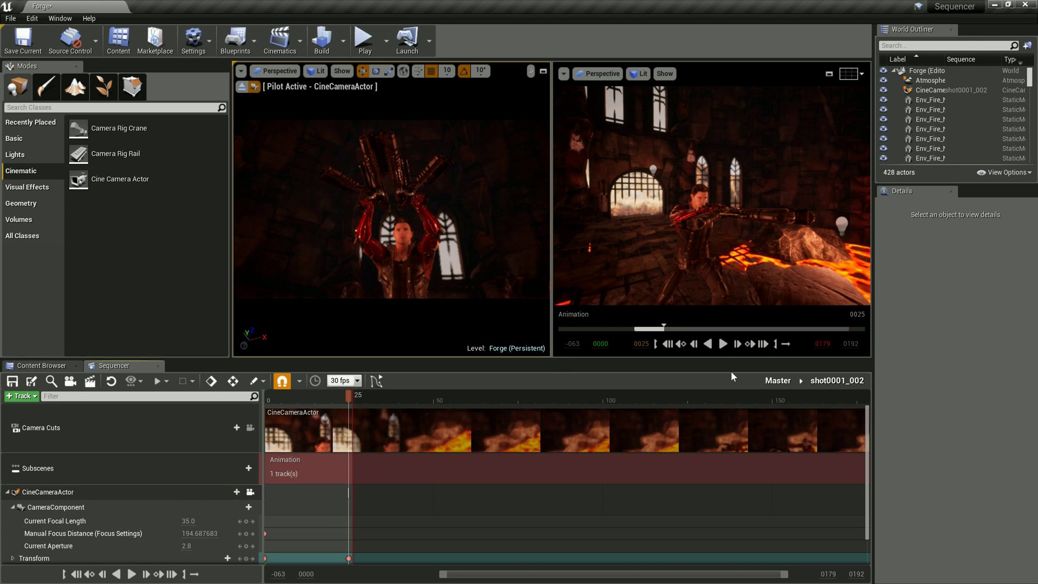
{"action": "left_click", "coordinate": [777, 381]}
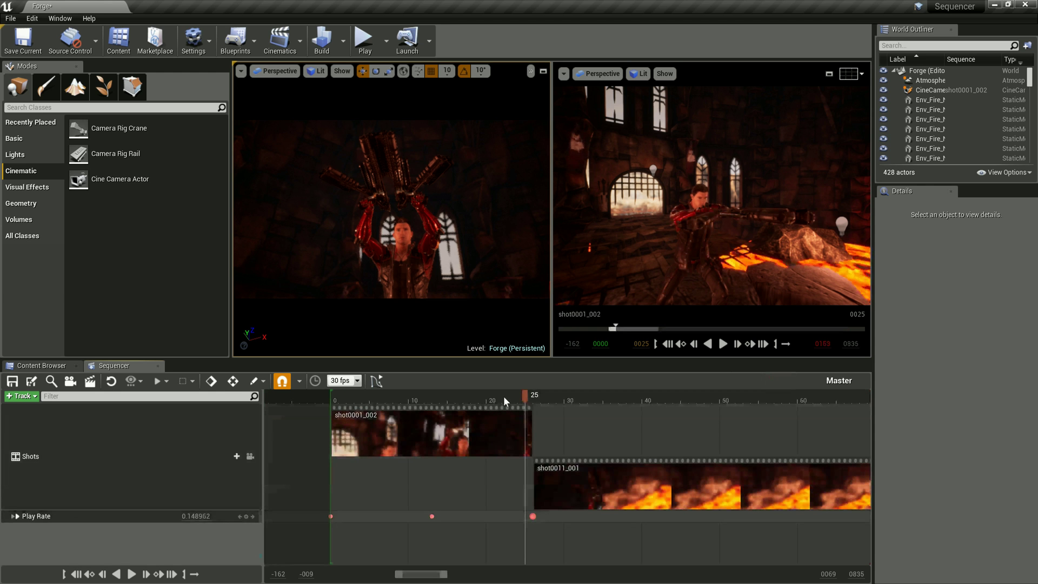
Check the shot0001_002 camera key at frame 25, then return to Master
{"action": "left_click_drag", "start_coordinate": [526, 396], "coordinate": [336, 414]}
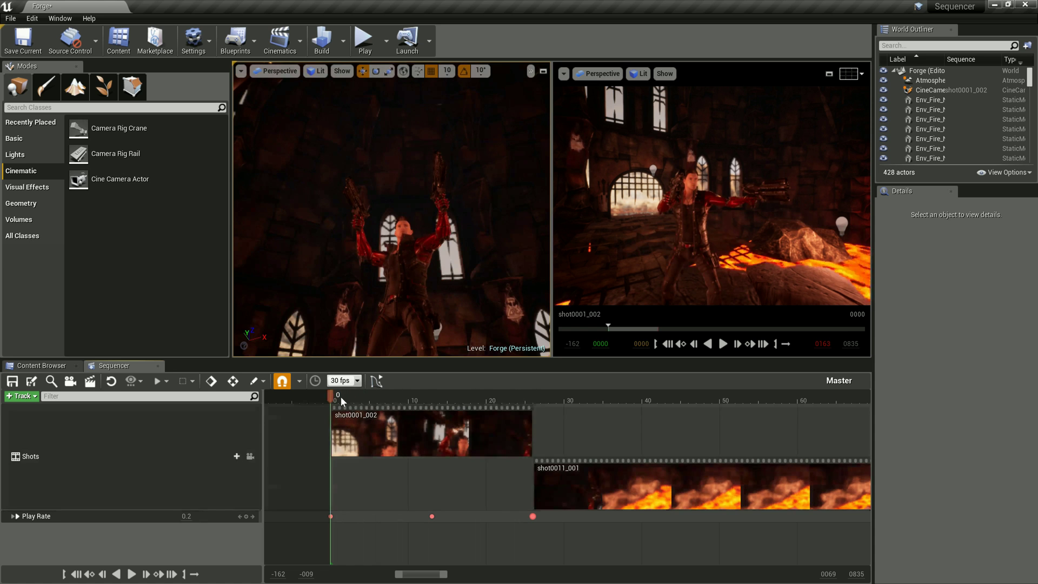
{"action": "double_click", "coordinate": [412, 428]}
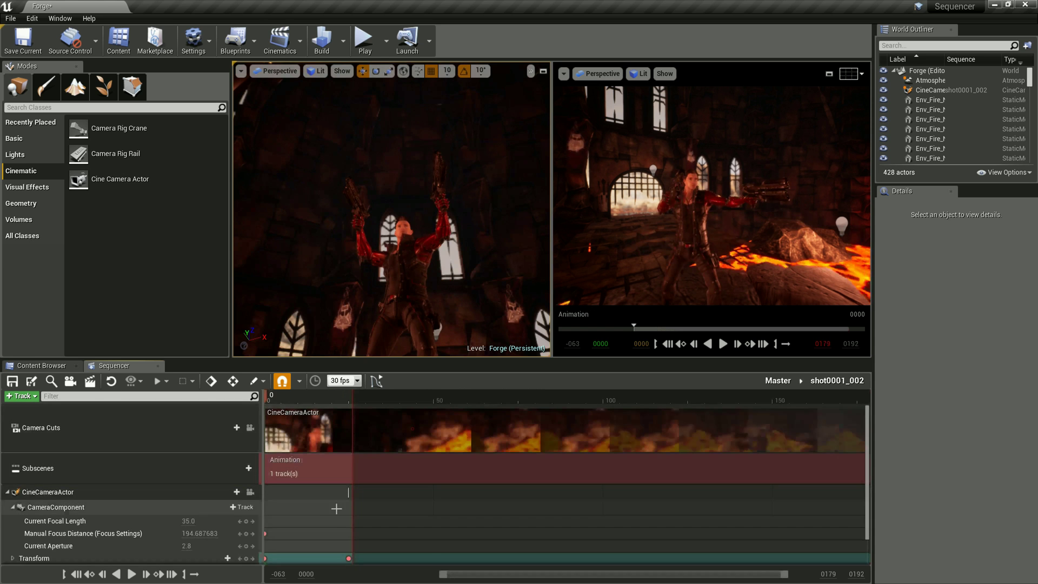
{"action": "left_click", "coordinate": [266, 558]}
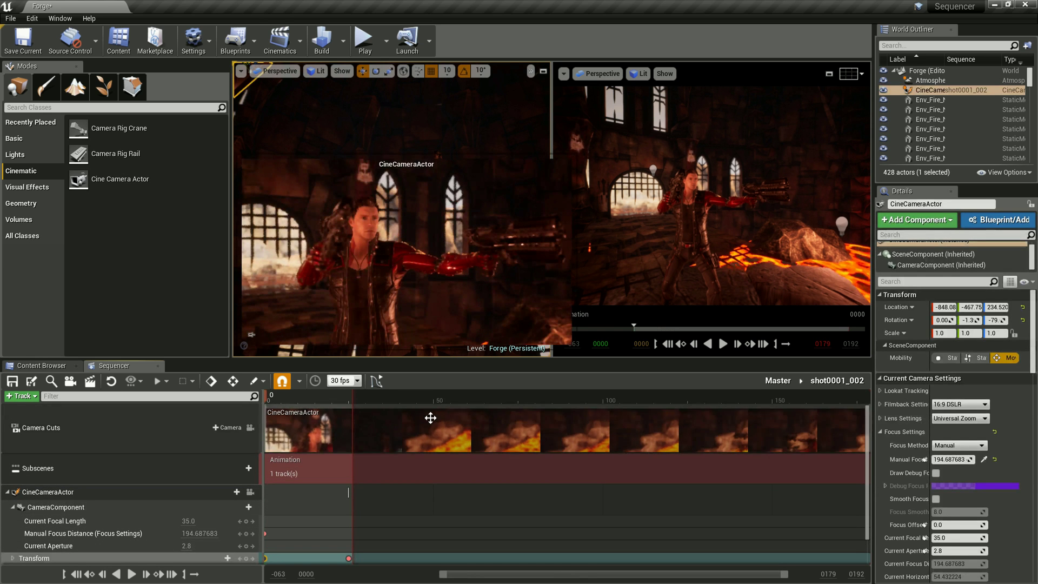
{"action": "left_click", "coordinate": [348, 558]}
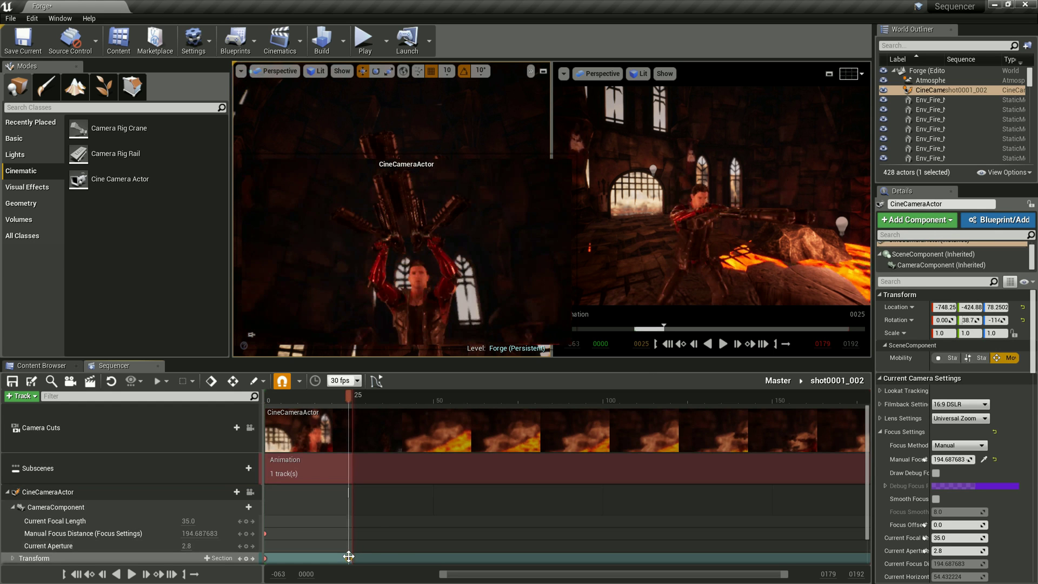
{"action": "left_click", "coordinate": [777, 381]}
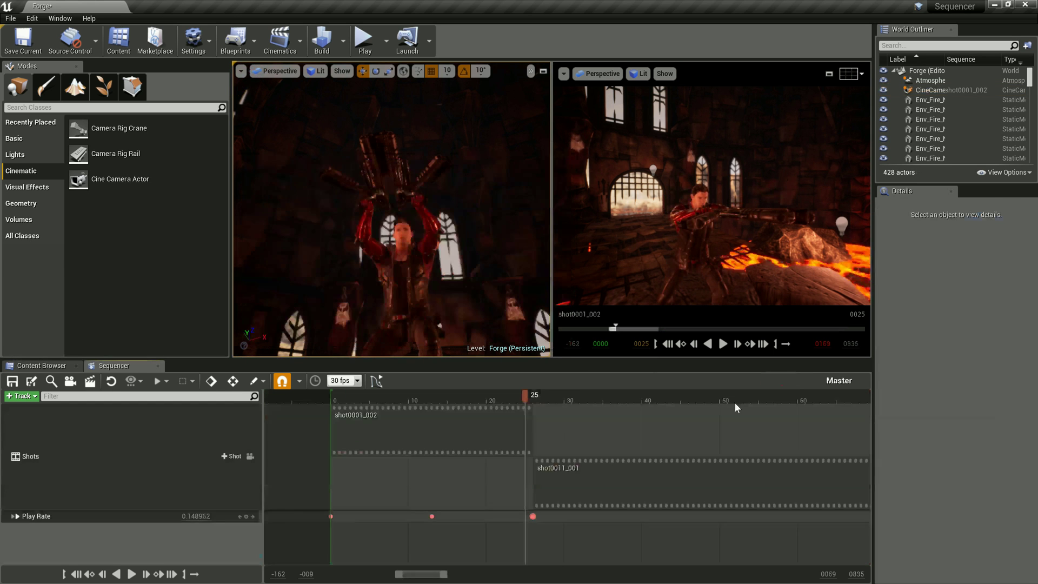
View Master through its shot cameras from frame 0 in one maximized viewport
{"action": "left_click", "coordinate": [250, 458]}
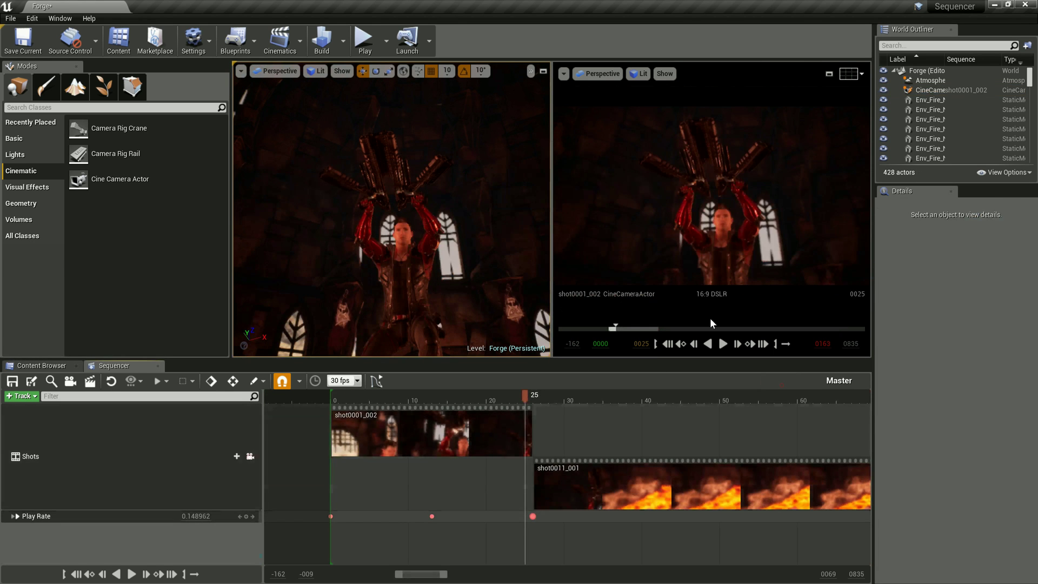
{"action": "left_click_drag", "start_coordinate": [523, 399], "coordinate": [331, 400]}
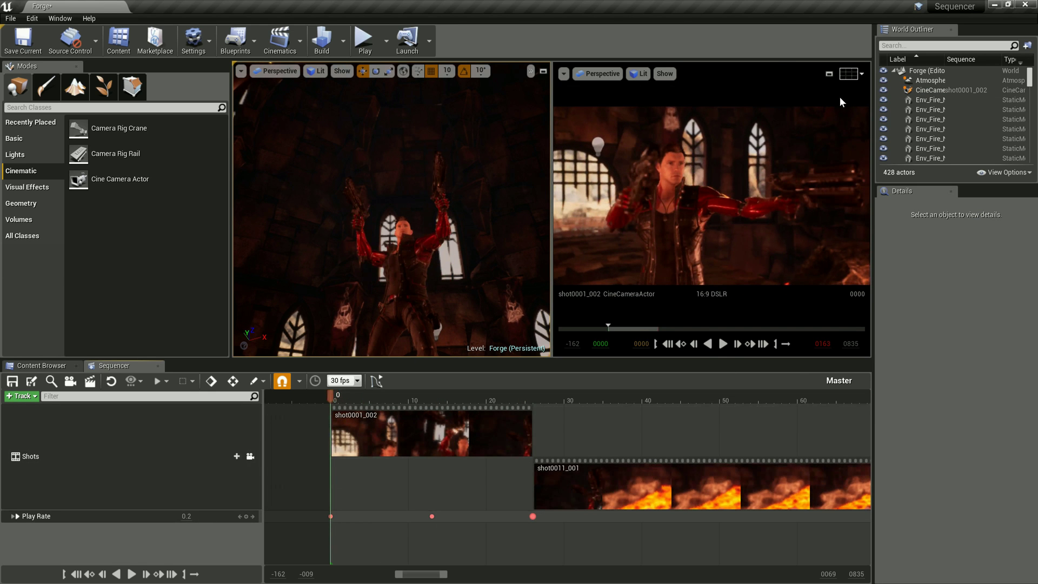
{"action": "left_click", "coordinate": [829, 73]}
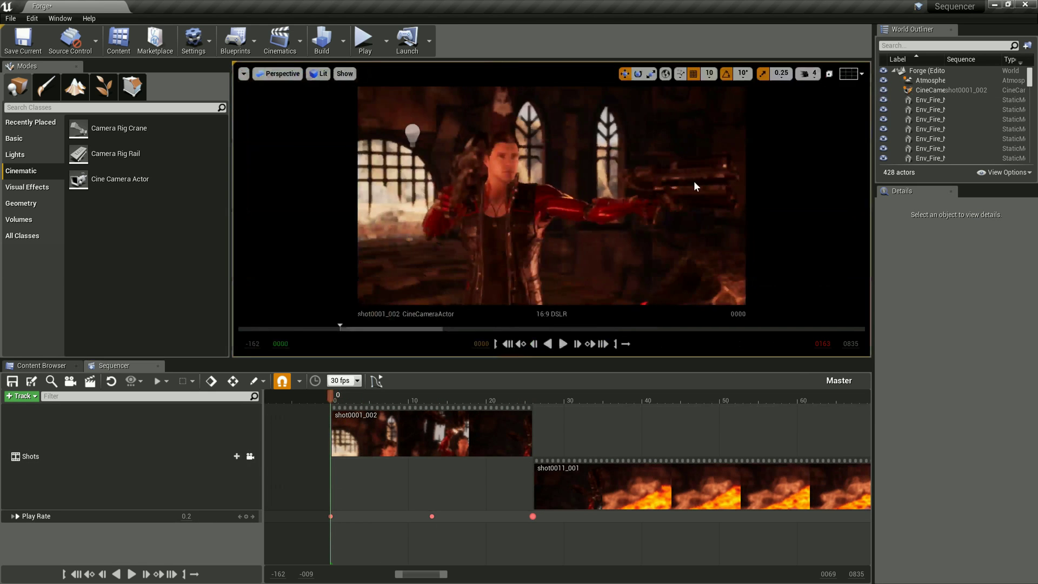
{"action": "left_click", "coordinate": [562, 343]}
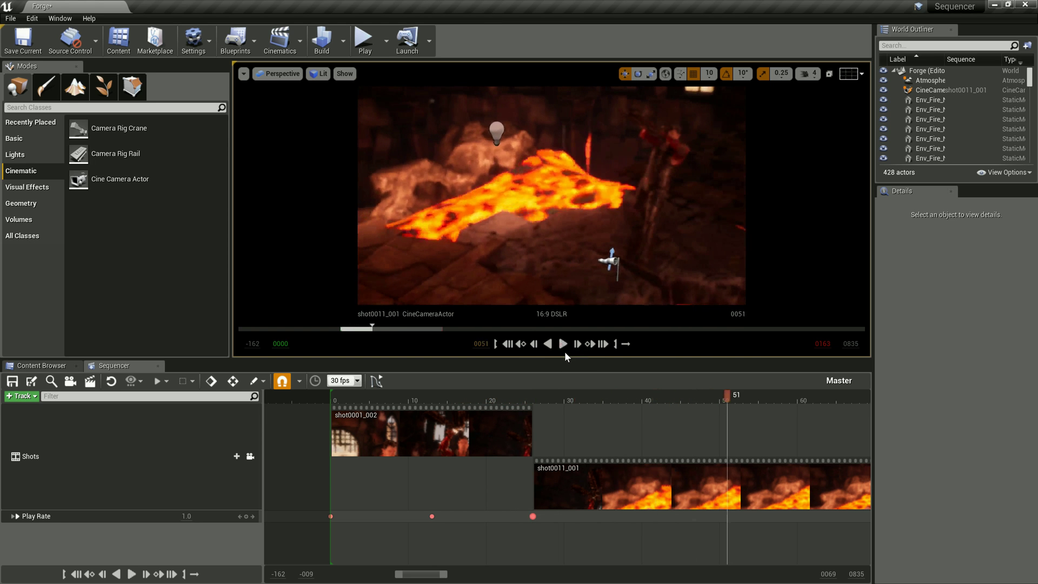
{"action": "right_click", "coordinate": [406, 439]}
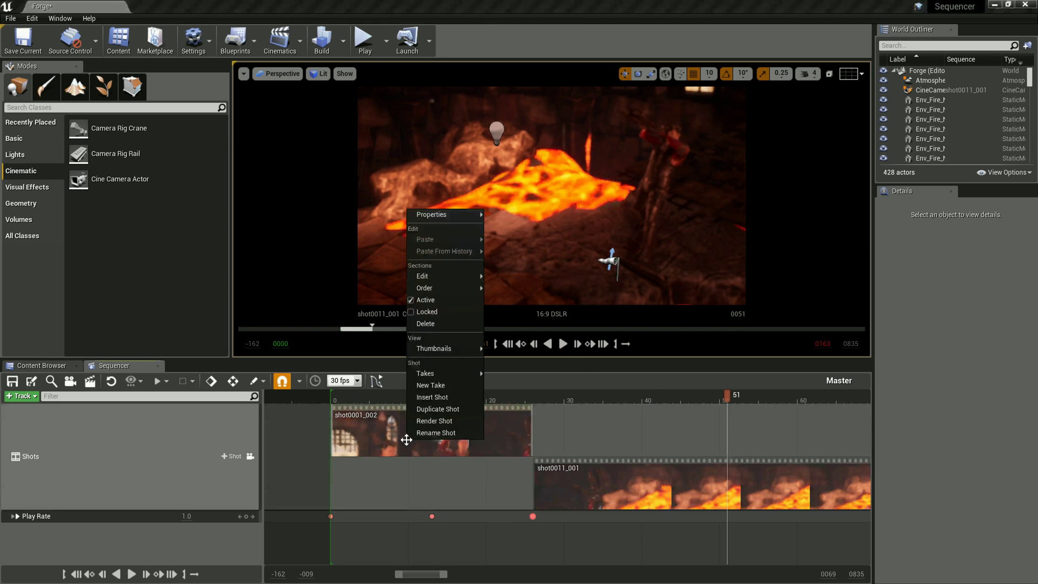
{"action": "mouse_move", "coordinate": [448, 376]}
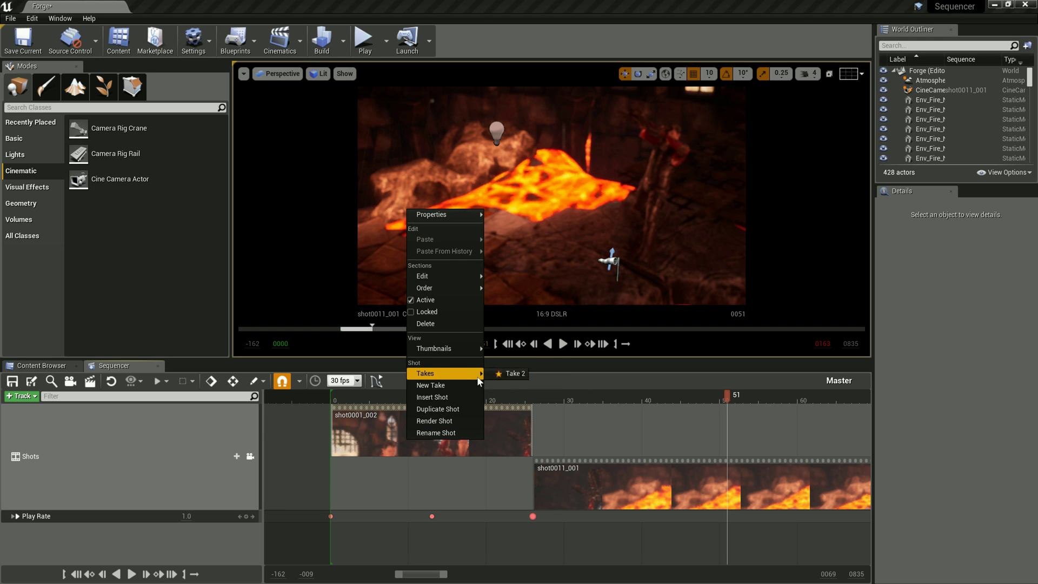
{"action": "left_click", "coordinate": [507, 374]}
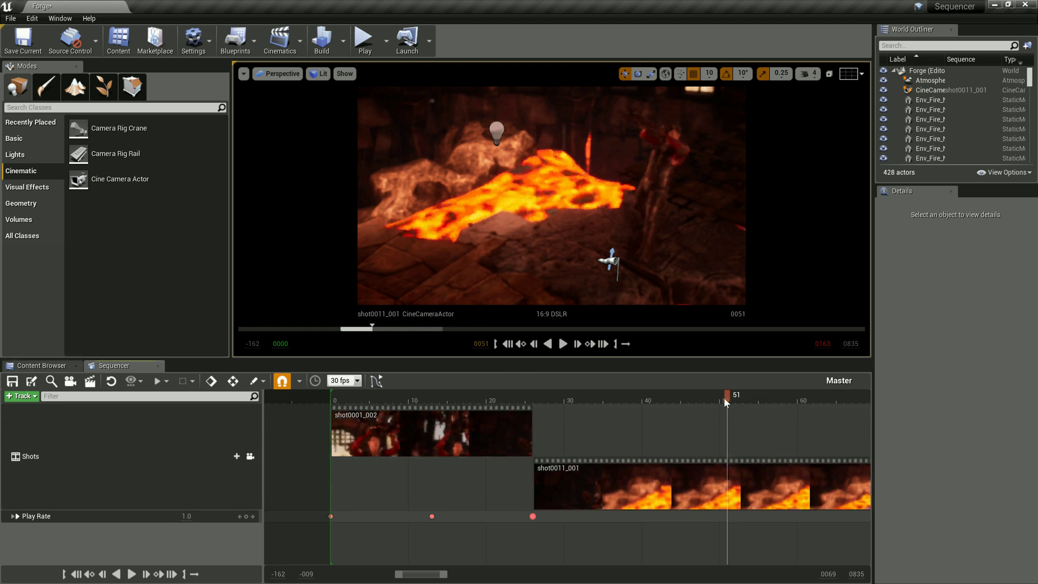
{"action": "left_click_drag", "start_coordinate": [726, 396], "coordinate": [330, 403]}
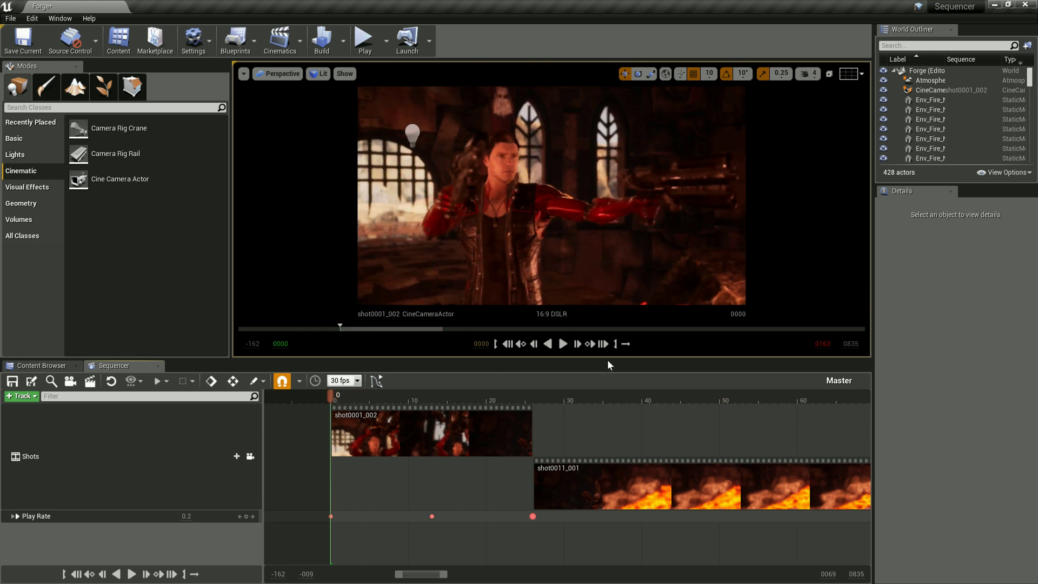
{"action": "left_click", "coordinate": [566, 346]}
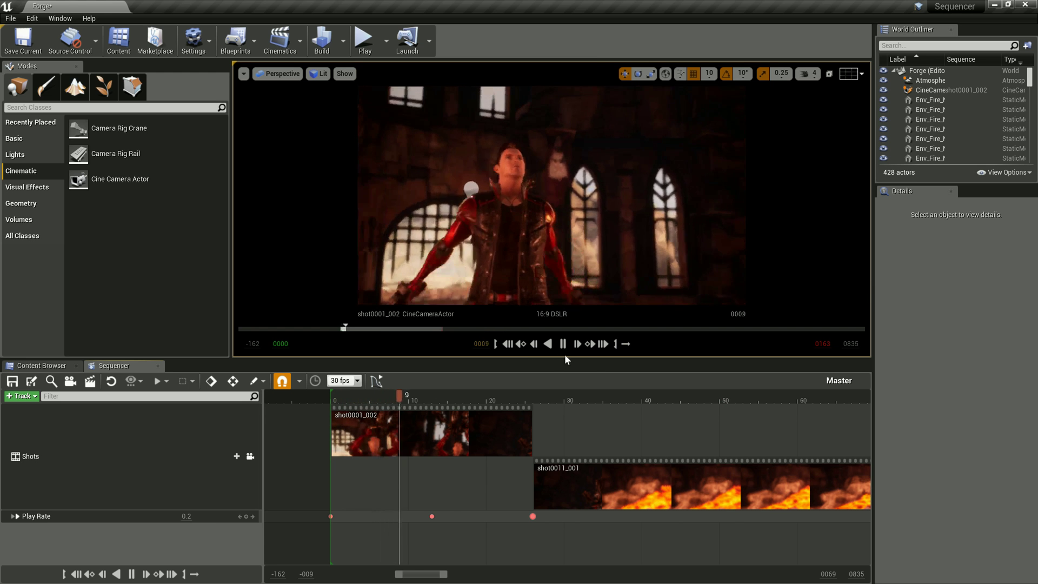
{"action": "key", "text": "space"}
{"action": "right_click", "coordinate": [438, 443]}
{"action": "mouse_move", "coordinate": [470, 370]}
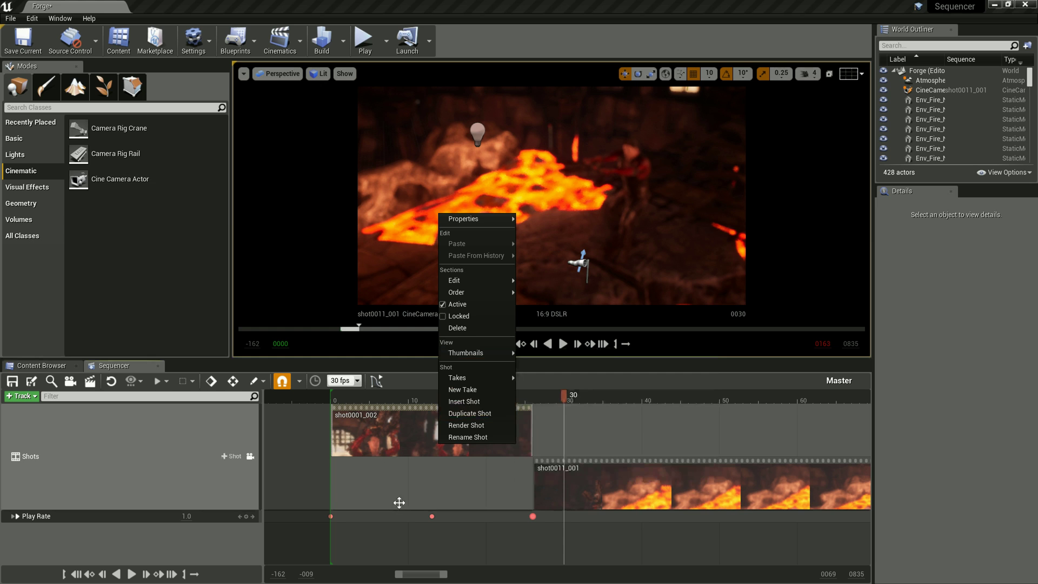
{"action": "left_click", "coordinate": [389, 452]}
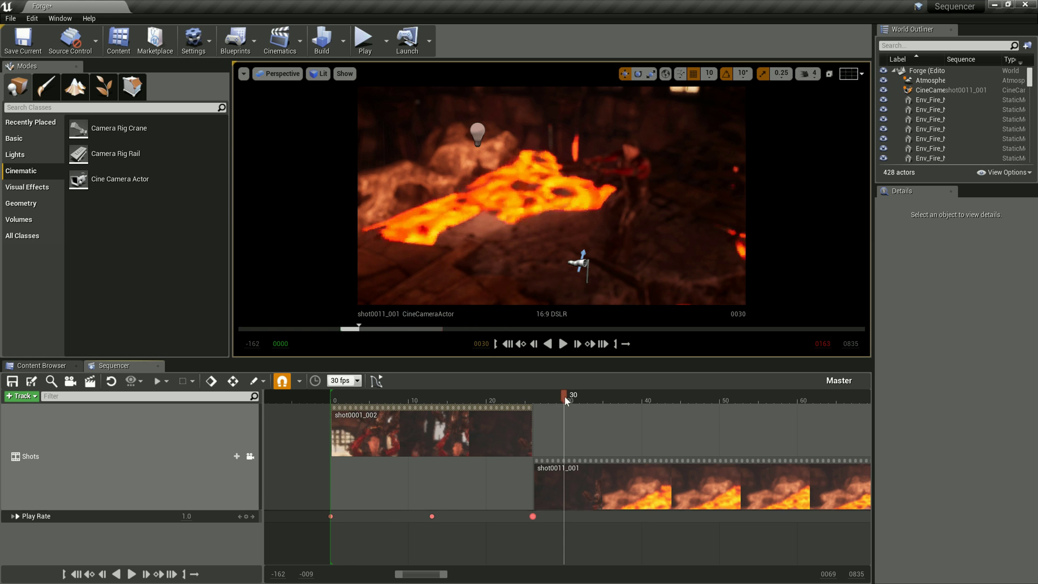
{"action": "left_click_drag", "start_coordinate": [567, 397], "coordinate": [330, 397]}
Check the first shot's available takes and close the menu without switching
{"action": "right_click", "coordinate": [398, 423]}
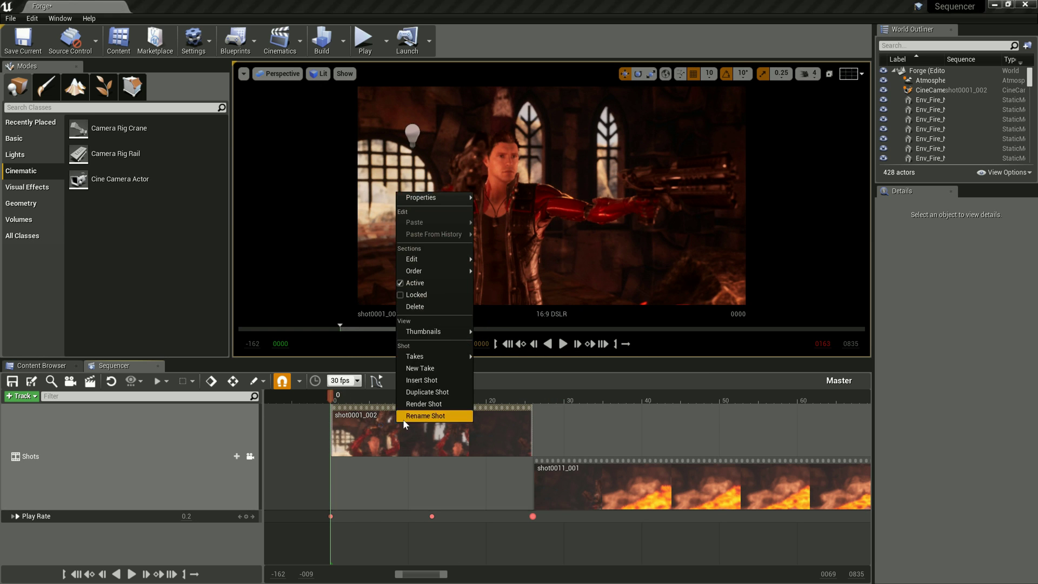
{"action": "mouse_move", "coordinate": [427, 357]}
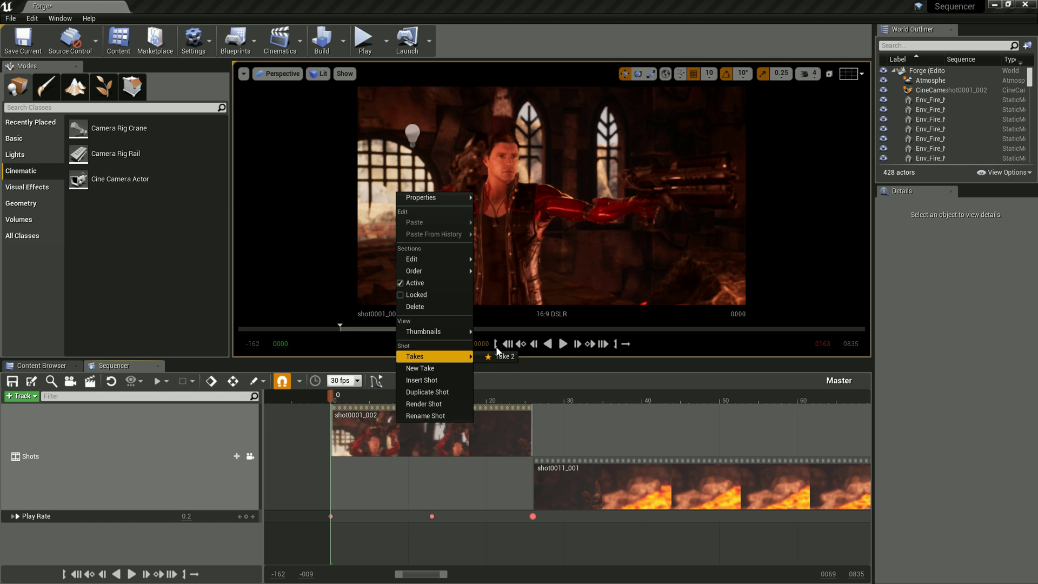
{"action": "left_click", "coordinate": [439, 480]}
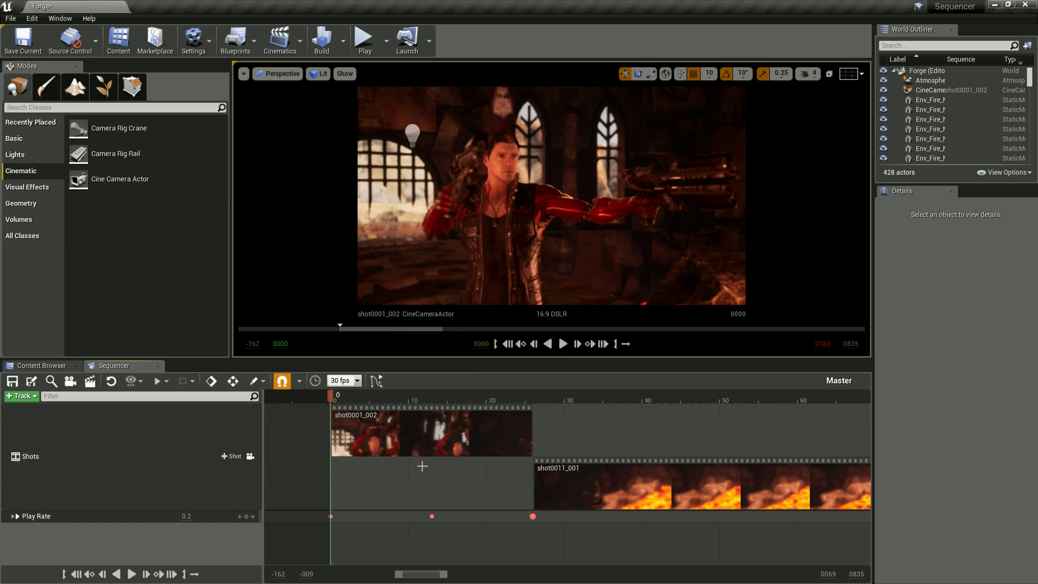
Create a new take of the first shot, accepting the default shot0001_001 name
{"action": "right_click", "coordinate": [383, 433]}
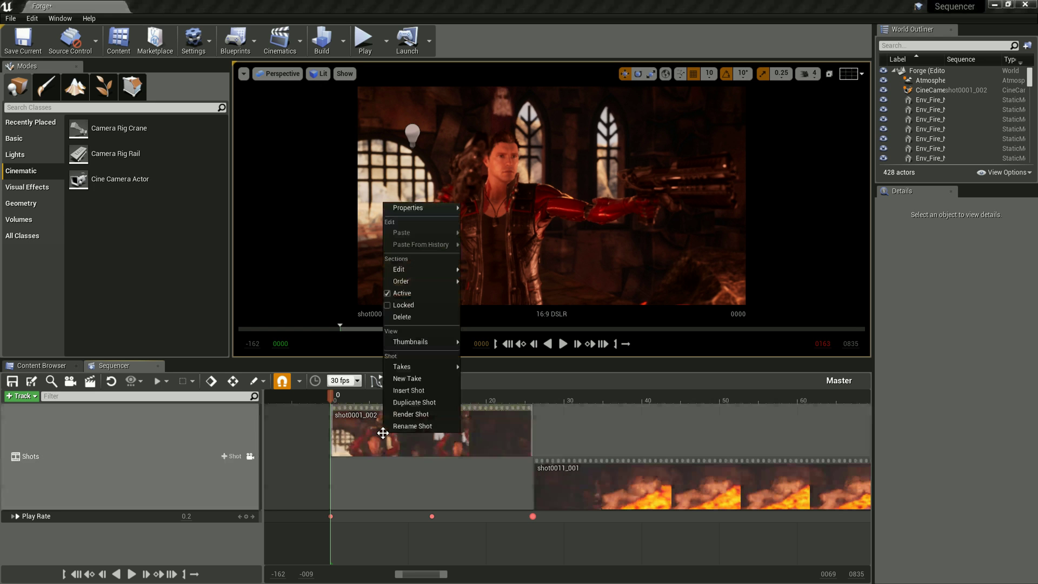
{"action": "left_click", "coordinate": [421, 380]}
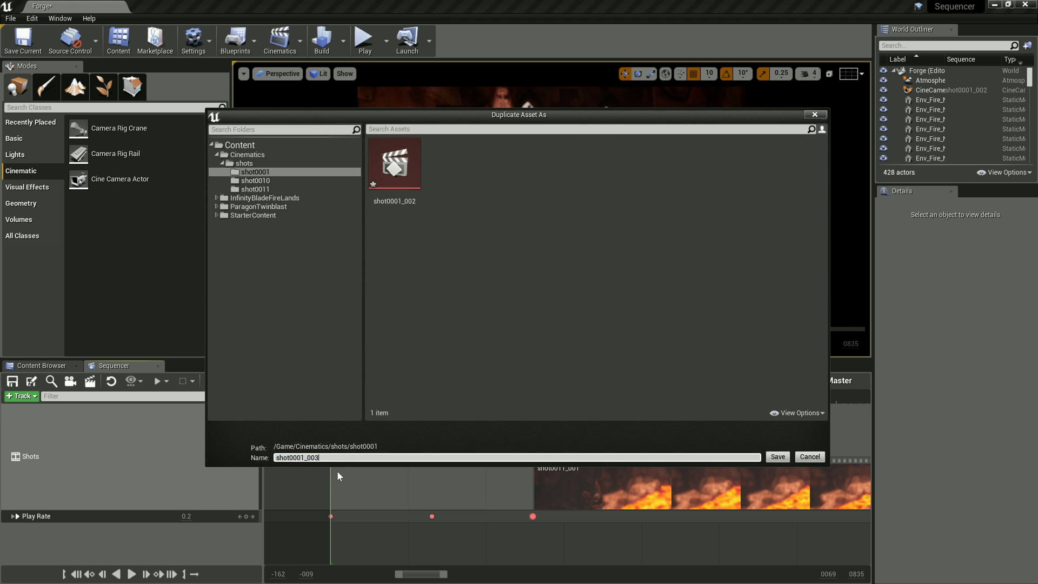
{"action": "key", "text": "Return"}
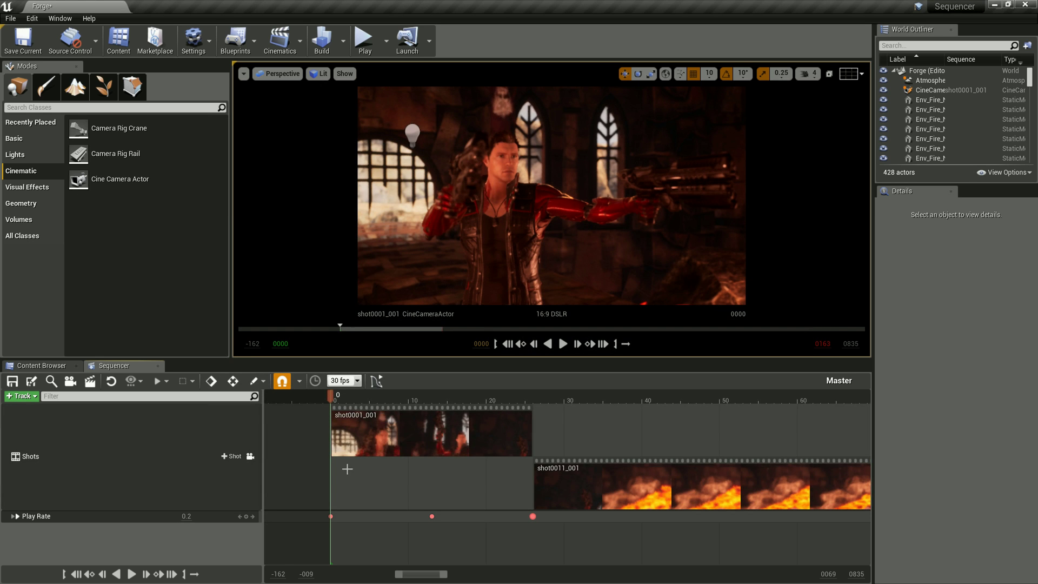
{"action": "double_click", "coordinate": [411, 436]}
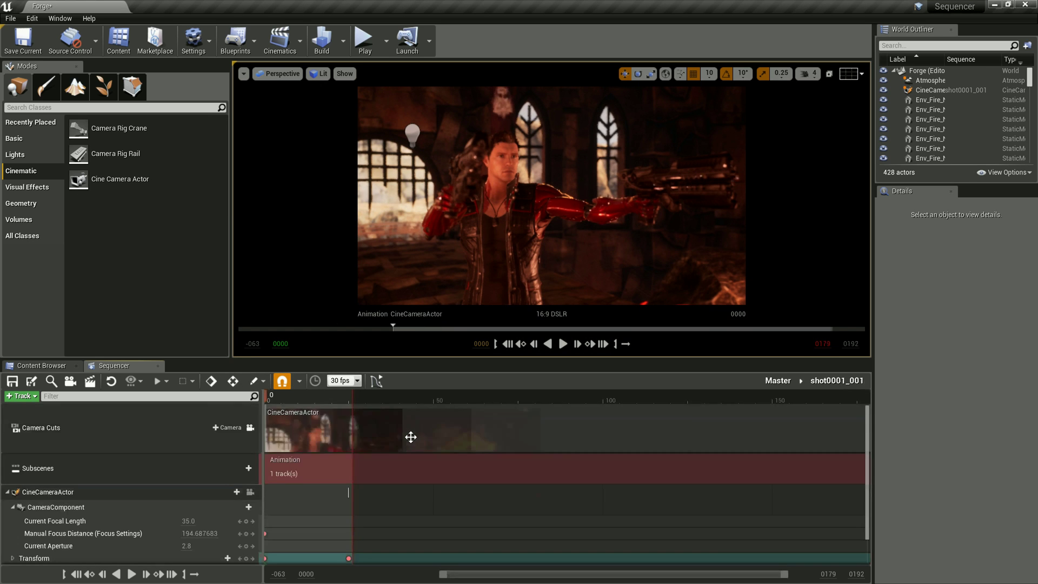
{"action": "left_click", "coordinate": [347, 558]}
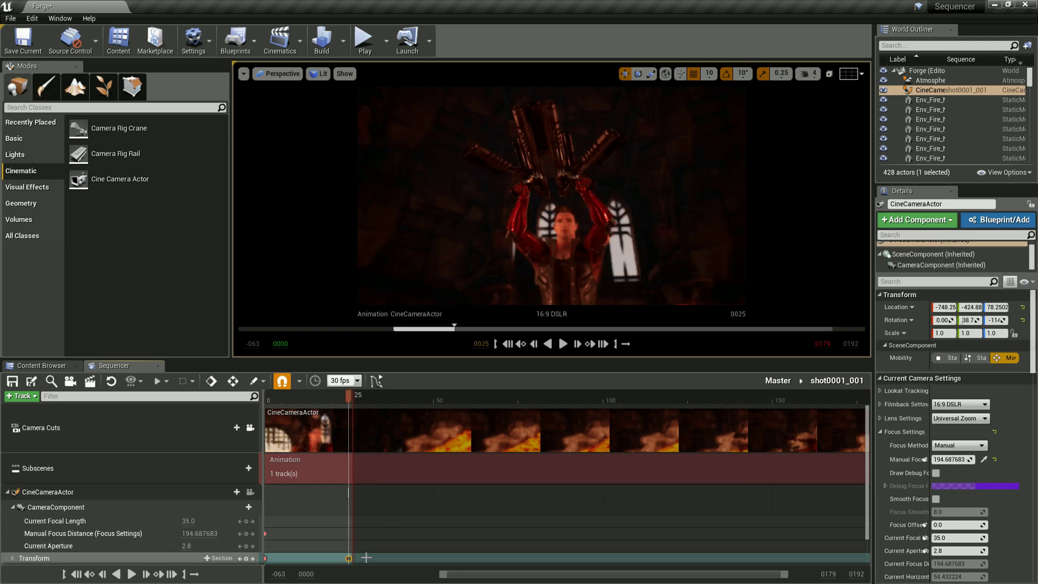
{"action": "left_click", "coordinate": [387, 547]}
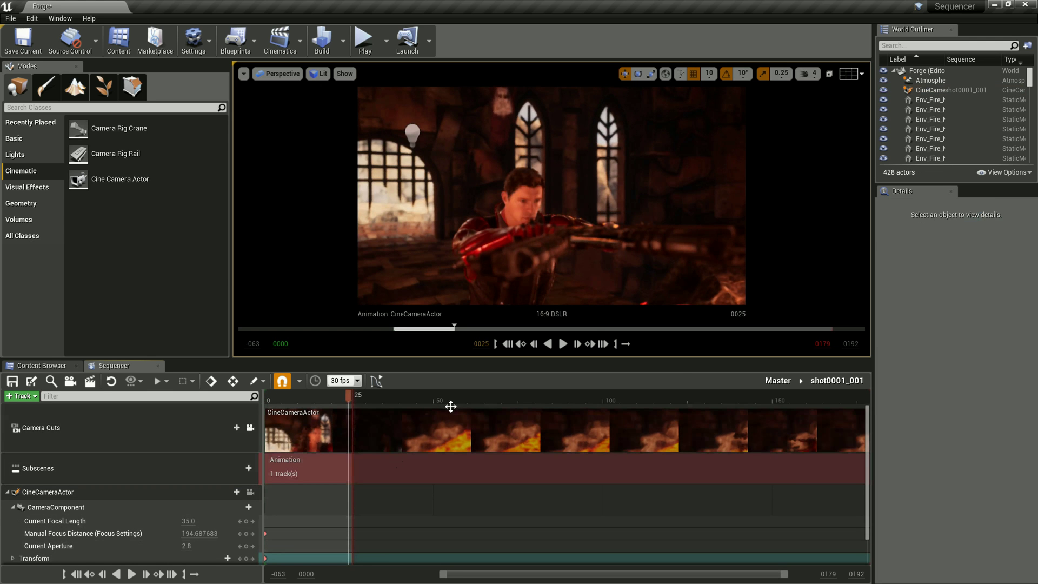
{"action": "left_click", "coordinate": [777, 380]}
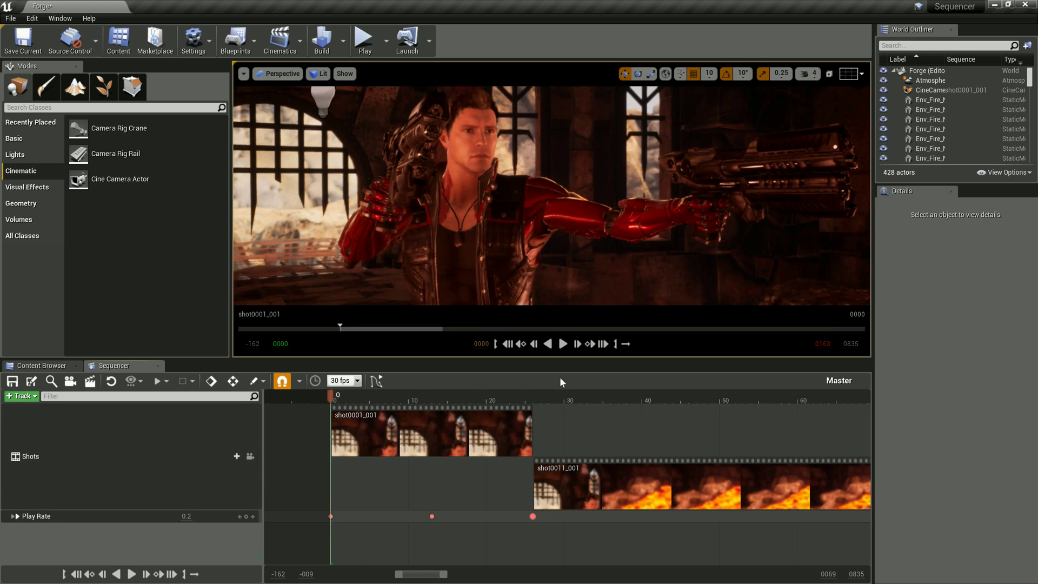
{"action": "left_click", "coordinate": [562, 344]}
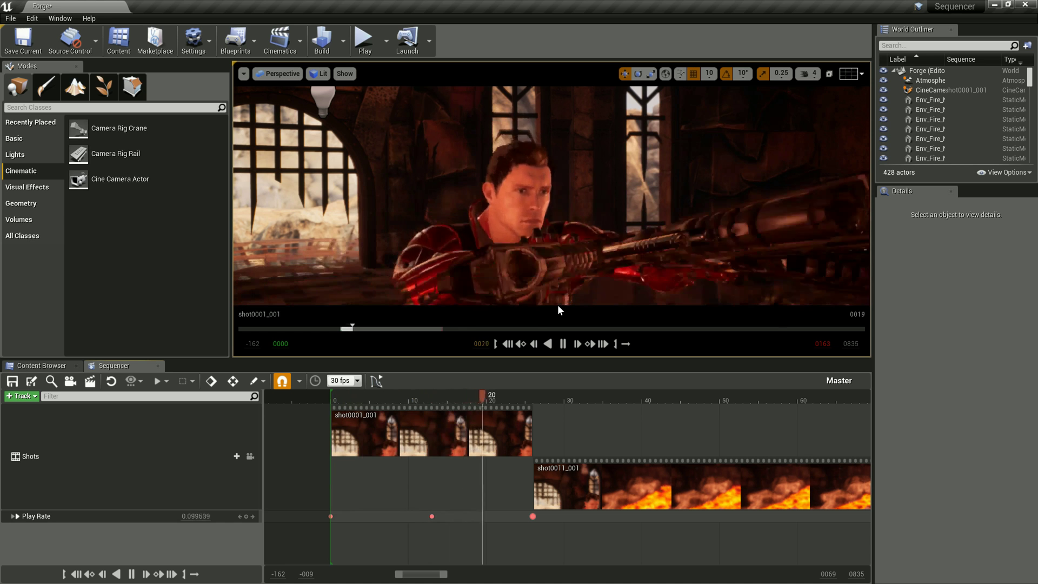
Switch the first shot to Take 2, shot0001_002, and play from the start
{"action": "right_click", "coordinate": [444, 433]}
{"action": "mouse_move", "coordinate": [481, 368]}
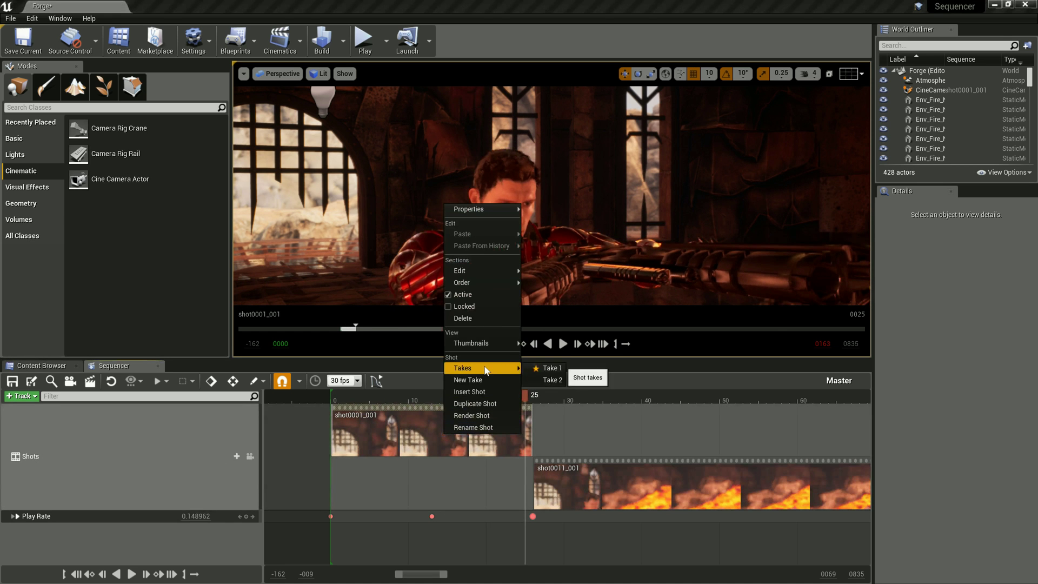
{"action": "left_click", "coordinate": [540, 370]}
{"action": "left_click_drag", "start_coordinate": [522, 394], "coordinate": [333, 394]}
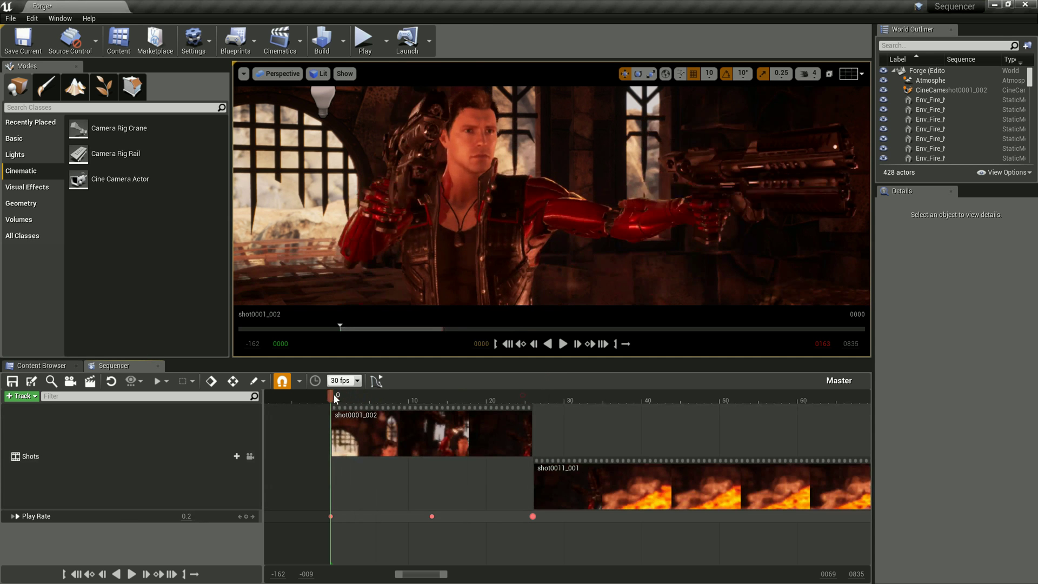
{"action": "key", "text": "space"}
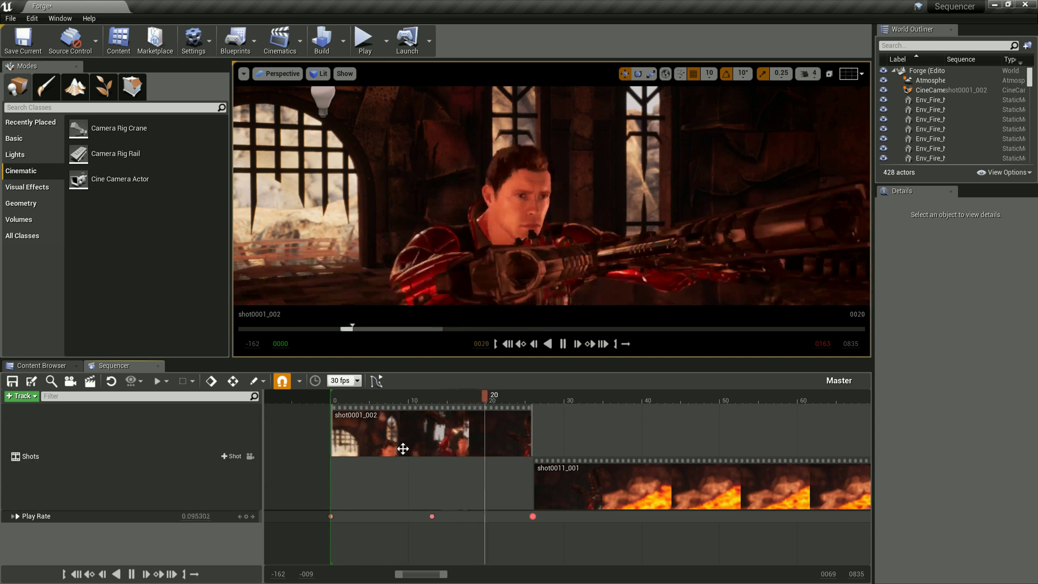
Inspect the take's tracks, then play Master from the start through the shot camera
{"action": "double_click", "coordinate": [387, 439]}
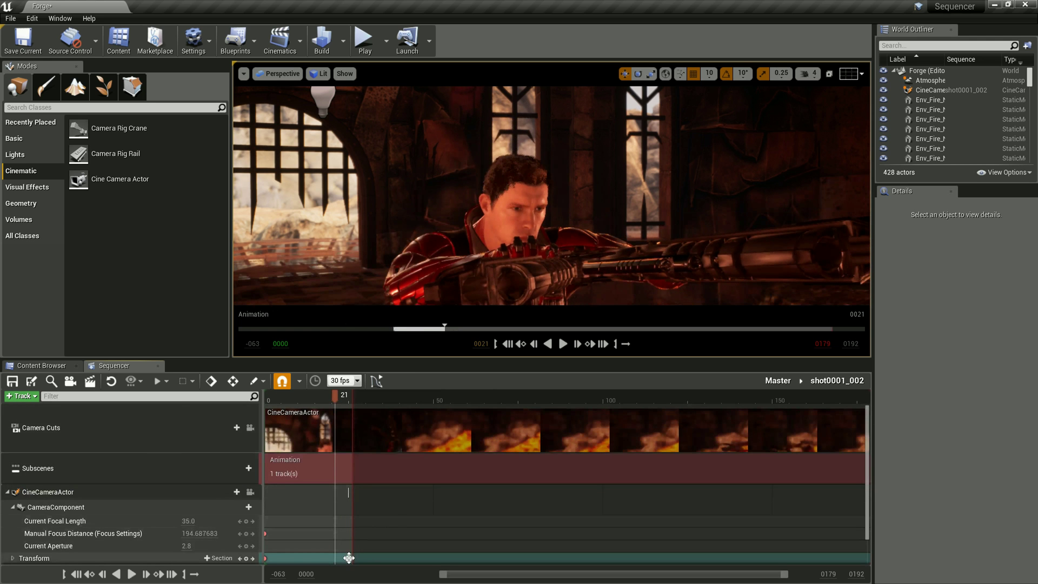
{"action": "left_click", "coordinate": [778, 380]}
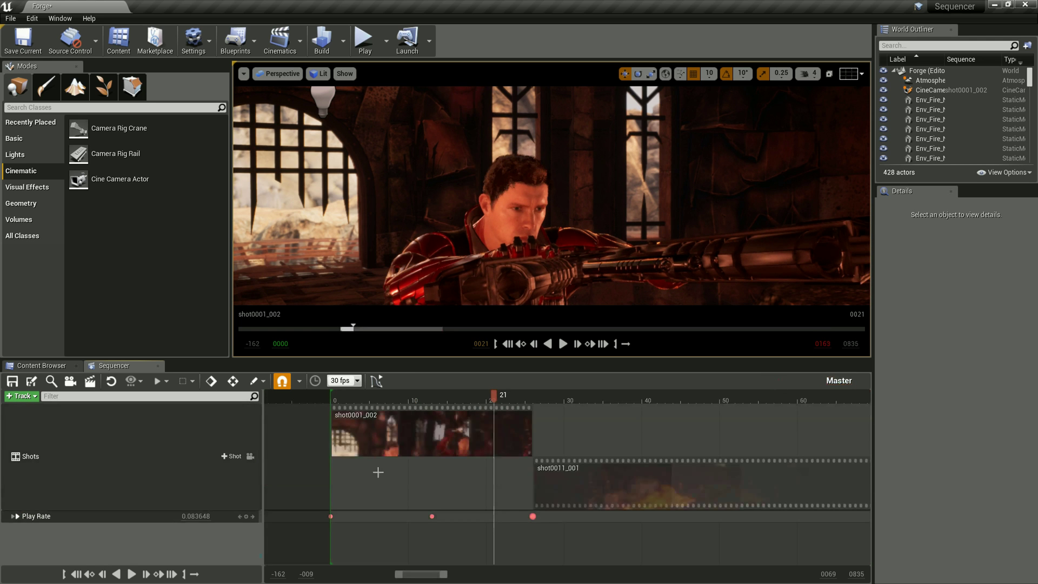
{"action": "left_click", "coordinate": [251, 457]}
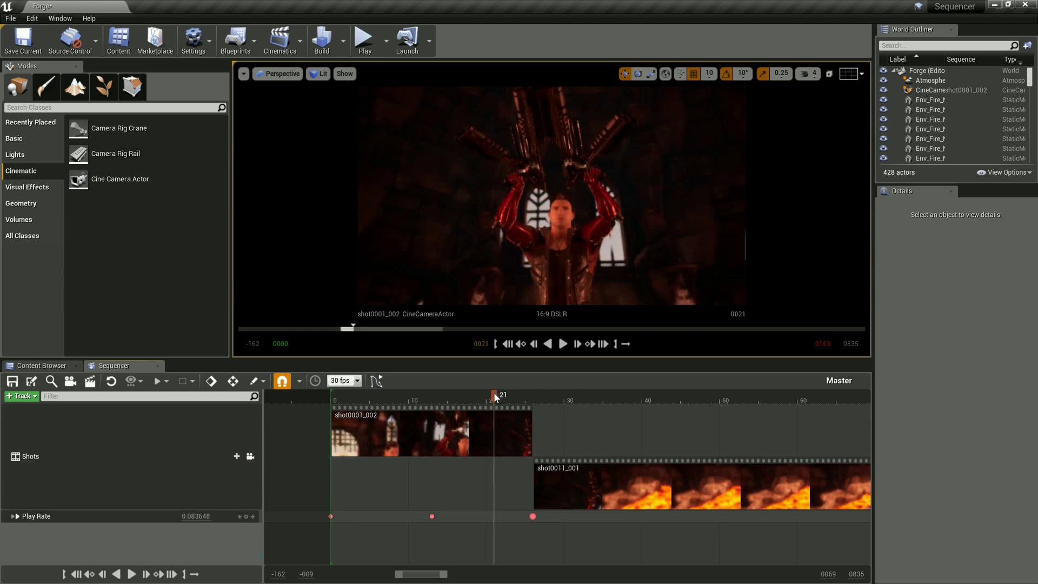
{"action": "left_click_drag", "start_coordinate": [494, 391], "coordinate": [332, 405]}
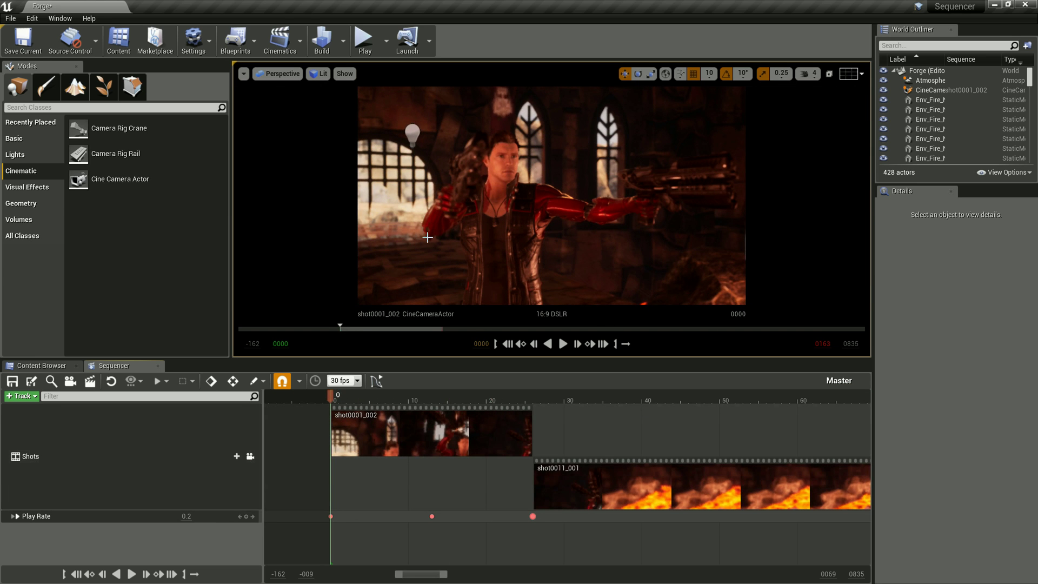
{"action": "key", "text": "space"}
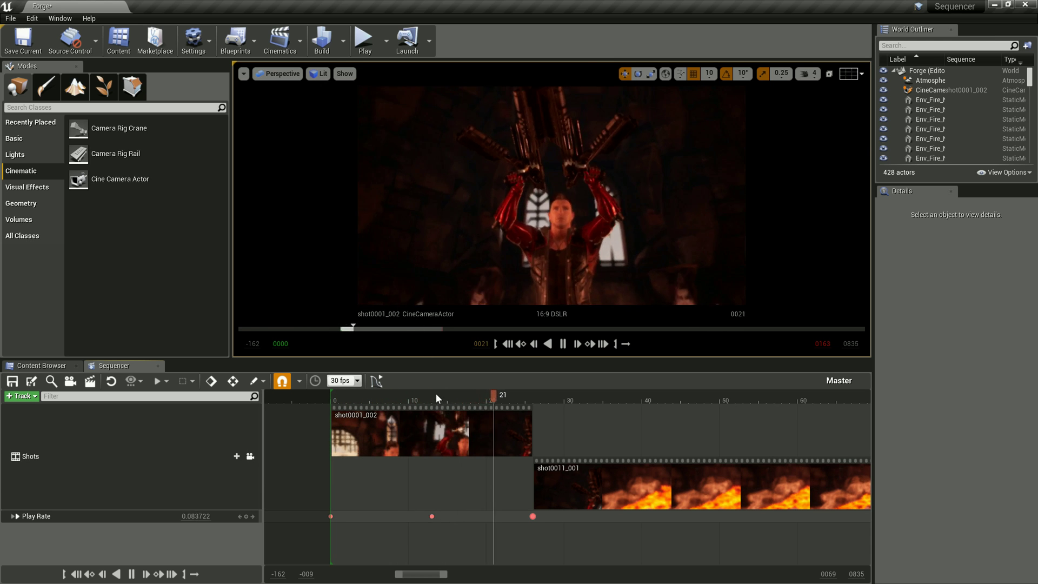
Switch the first shot back to Take 1, shot0001, and play through to frame 53
{"action": "right_click", "coordinate": [405, 428]}
{"action": "mouse_move", "coordinate": [433, 362]}
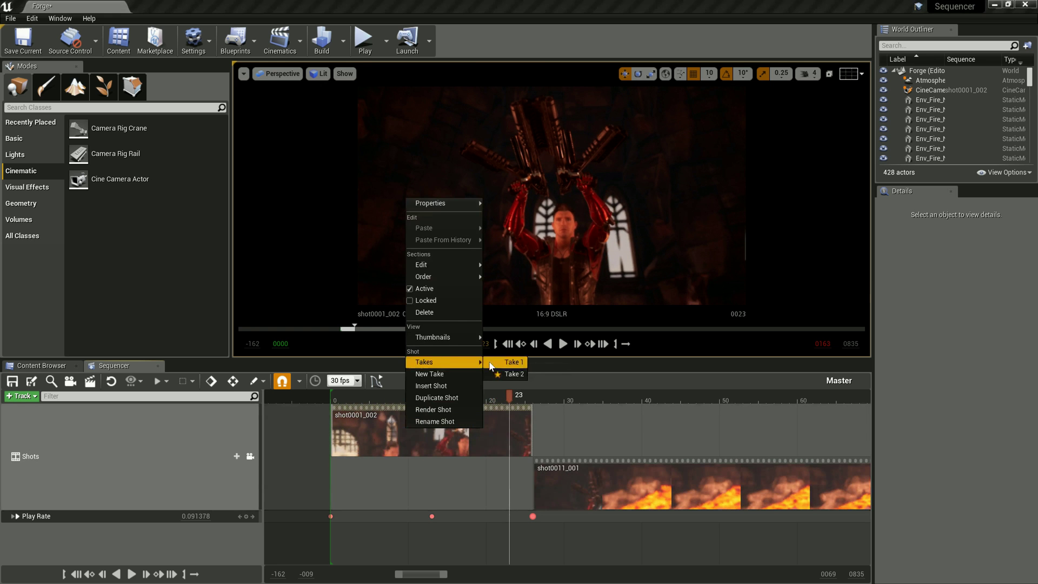
{"action": "left_click", "coordinate": [513, 361]}
{"action": "left_click_drag", "start_coordinate": [512, 391], "coordinate": [330, 397]}
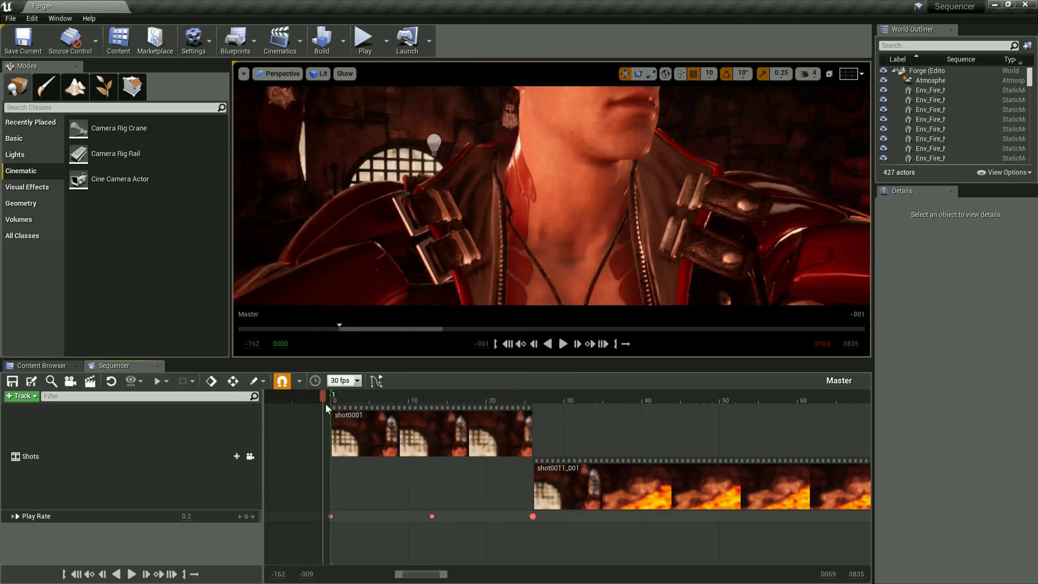
{"action": "key", "text": "space"}
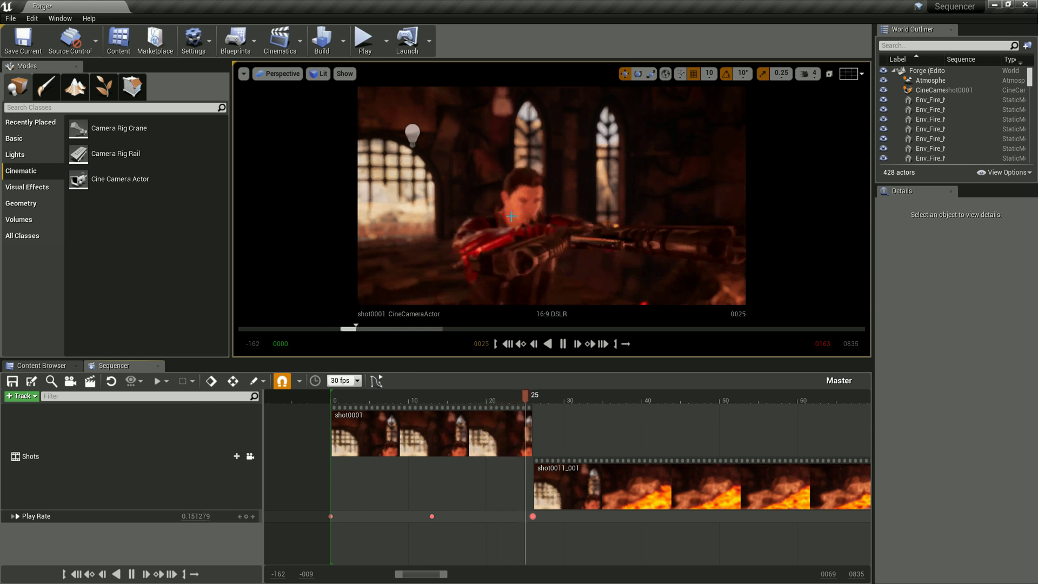
{"action": "key", "text": "space"}
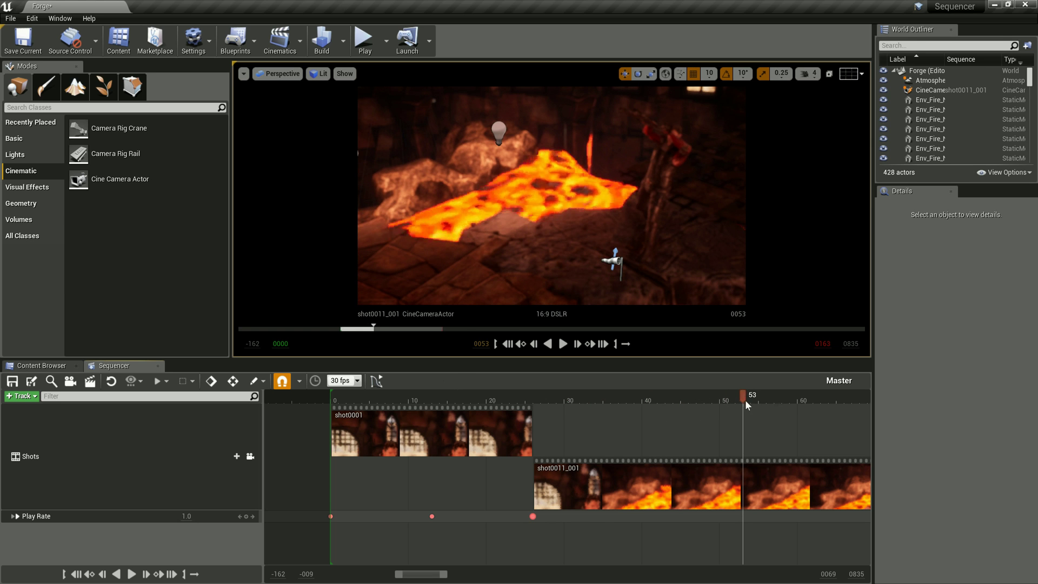
Rewind Master to frame 0 and confirm shot0001 remains the first shot's take
{"action": "left_click_drag", "start_coordinate": [745, 400], "coordinate": [333, 415]}
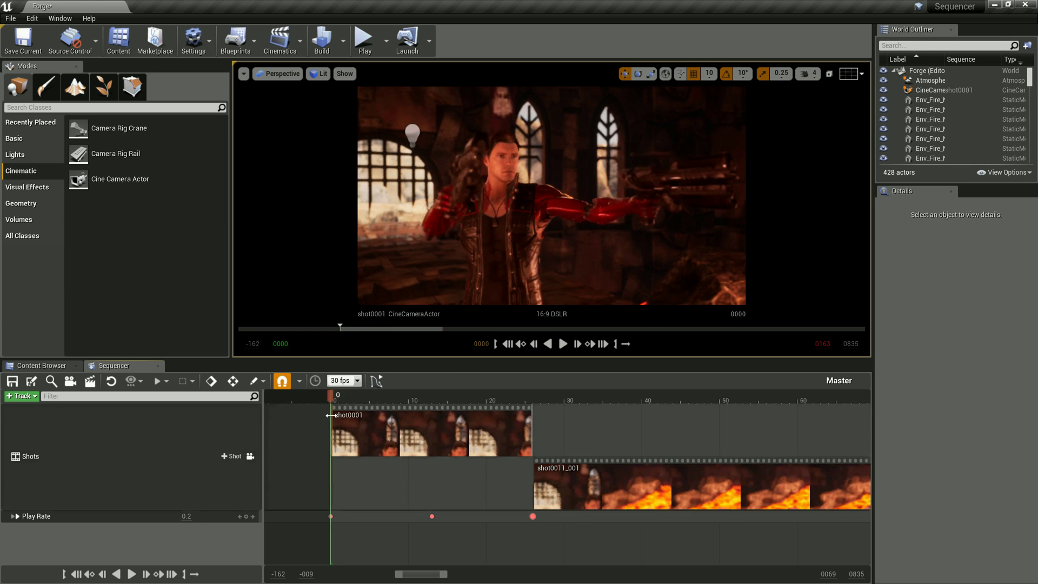
{"action": "right_click", "coordinate": [389, 444]}
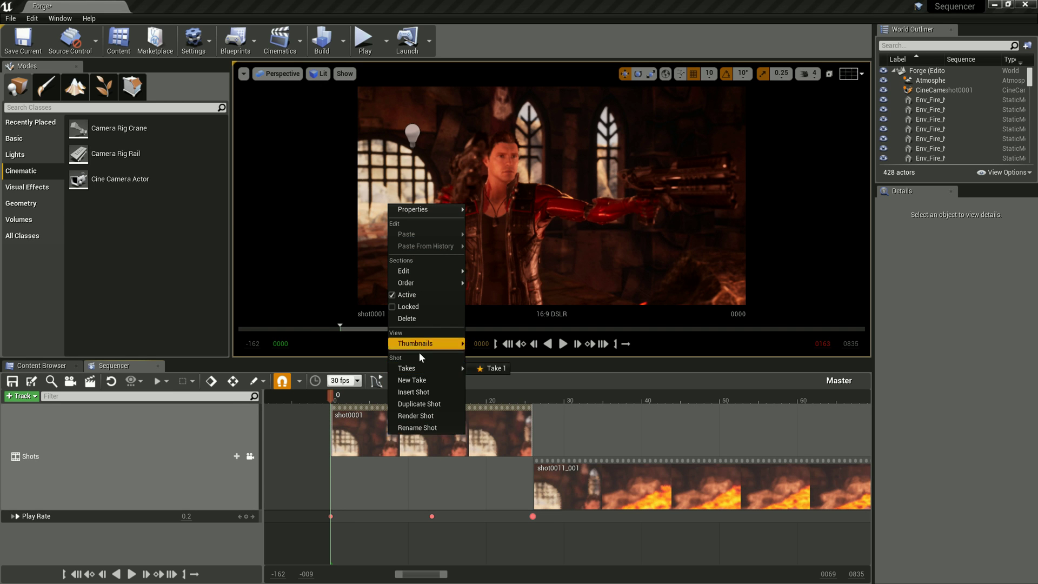
{"action": "mouse_move", "coordinate": [416, 368]}
{"action": "left_click", "coordinate": [438, 503]}
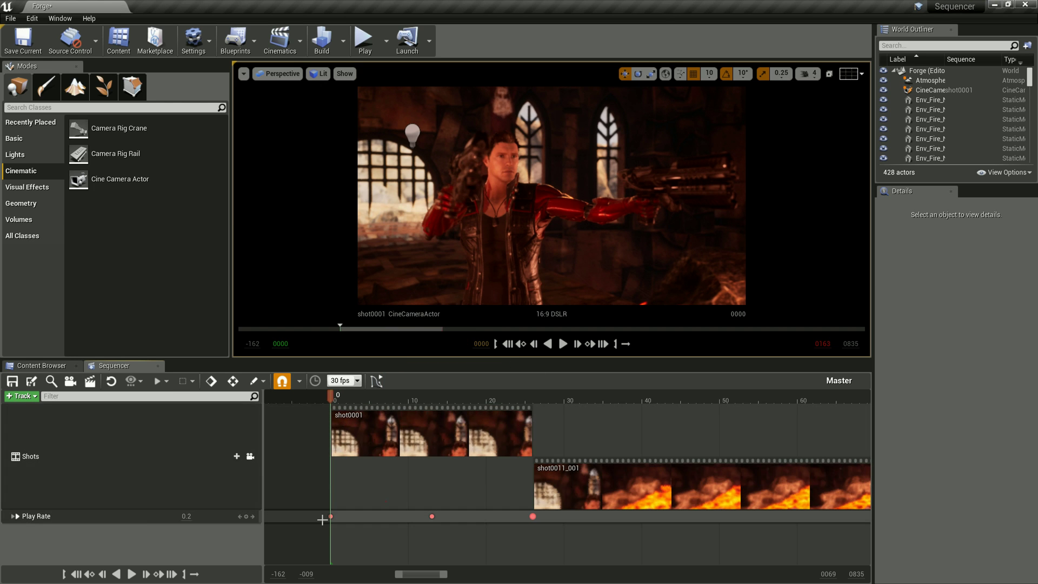